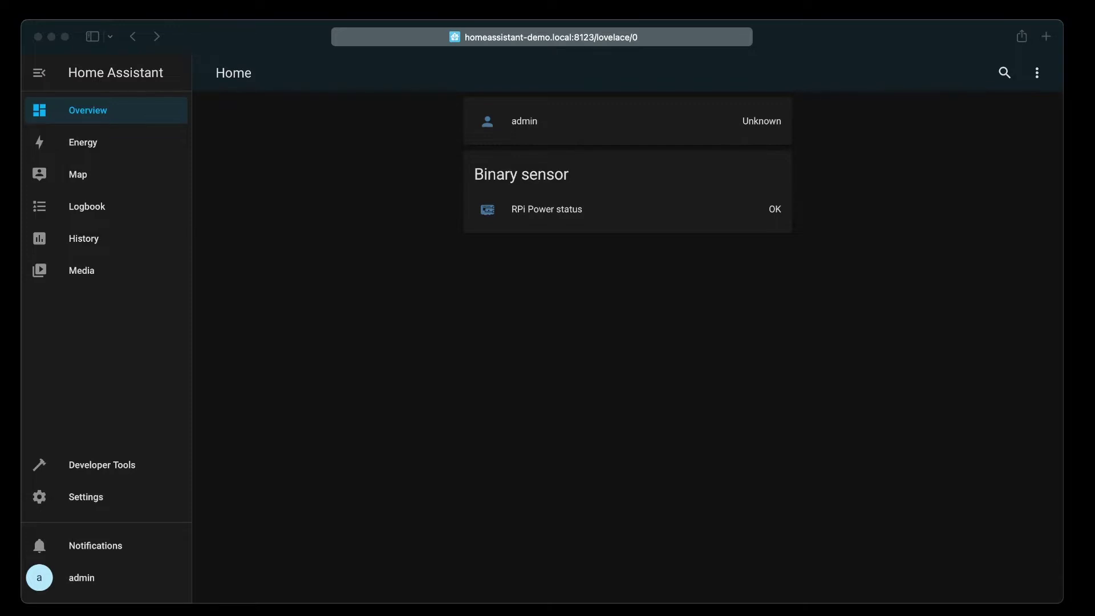
Enable Advanced Mode in the admin user's profile.
left_click(82, 582)
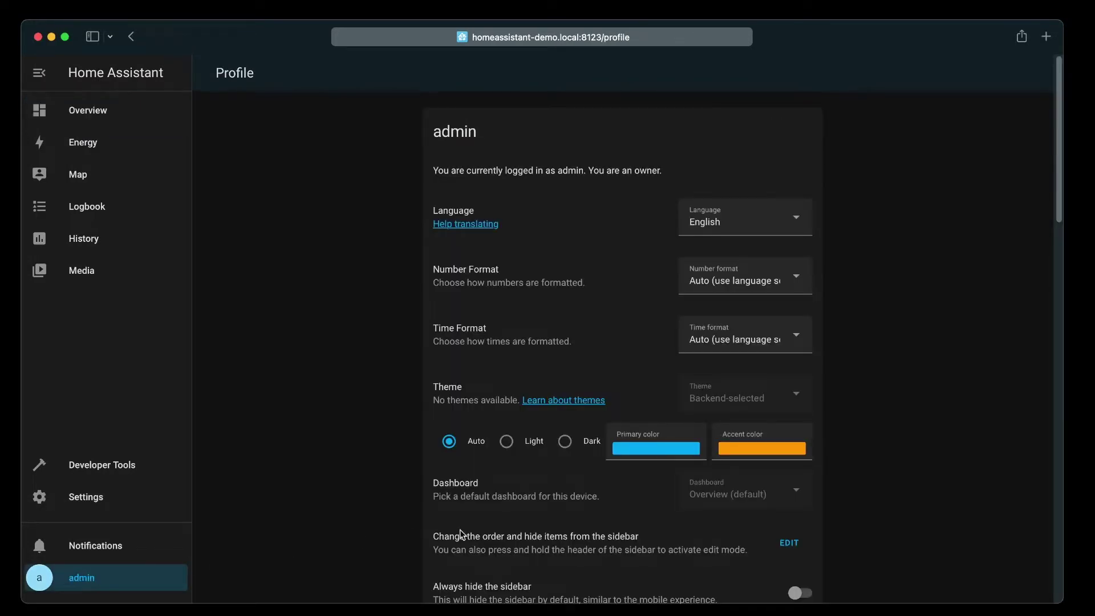
scroll(465, 532, "down", 3)
scroll(471, 533, "down", 2)
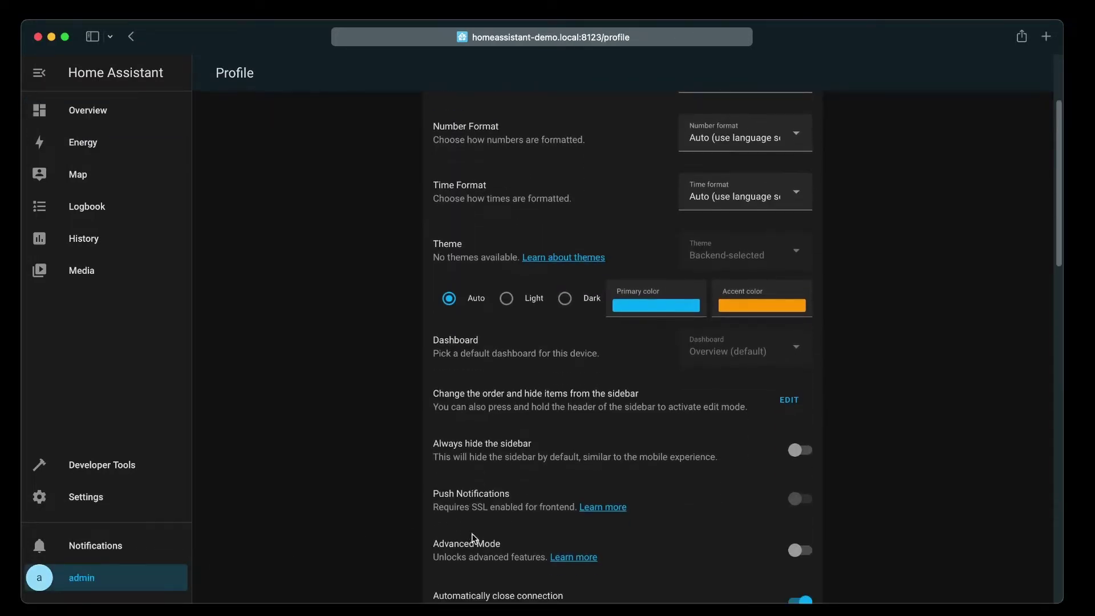
left_click_drag(432, 544, 510, 540)
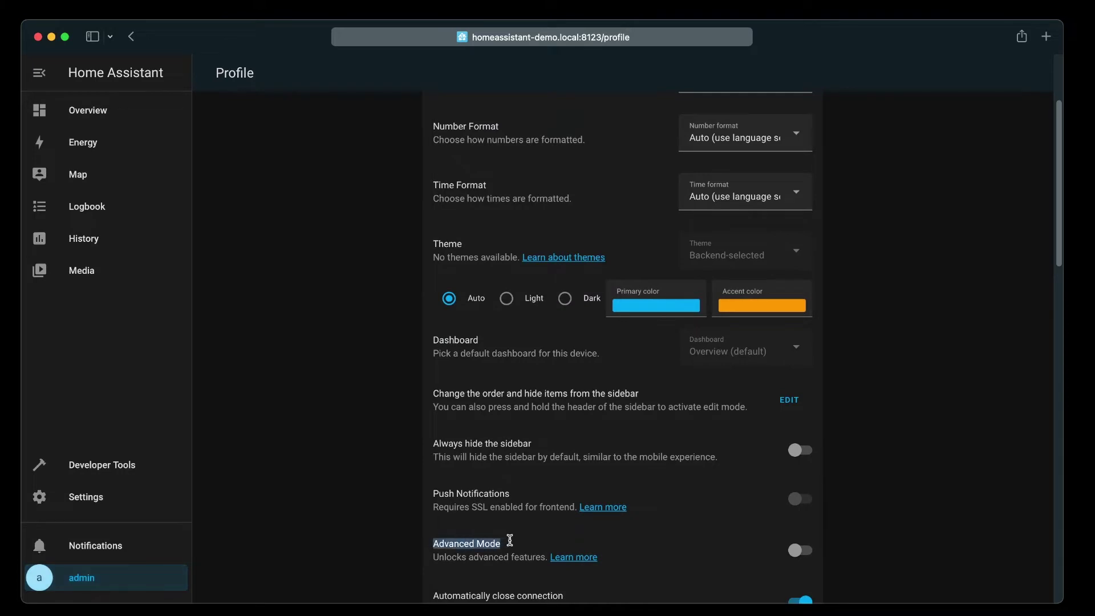
left_click(802, 553)
Find the official Terminal & SSH add-on in the add-on store by searching for "terminal", then install and start it.
left_click(130, 502)
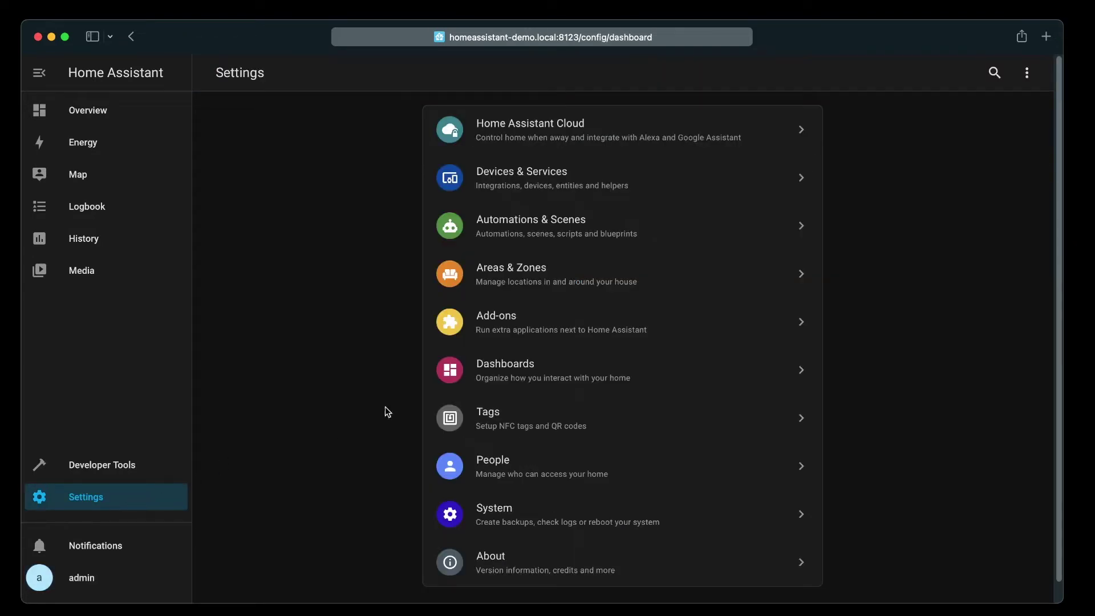
left_click(510, 322)
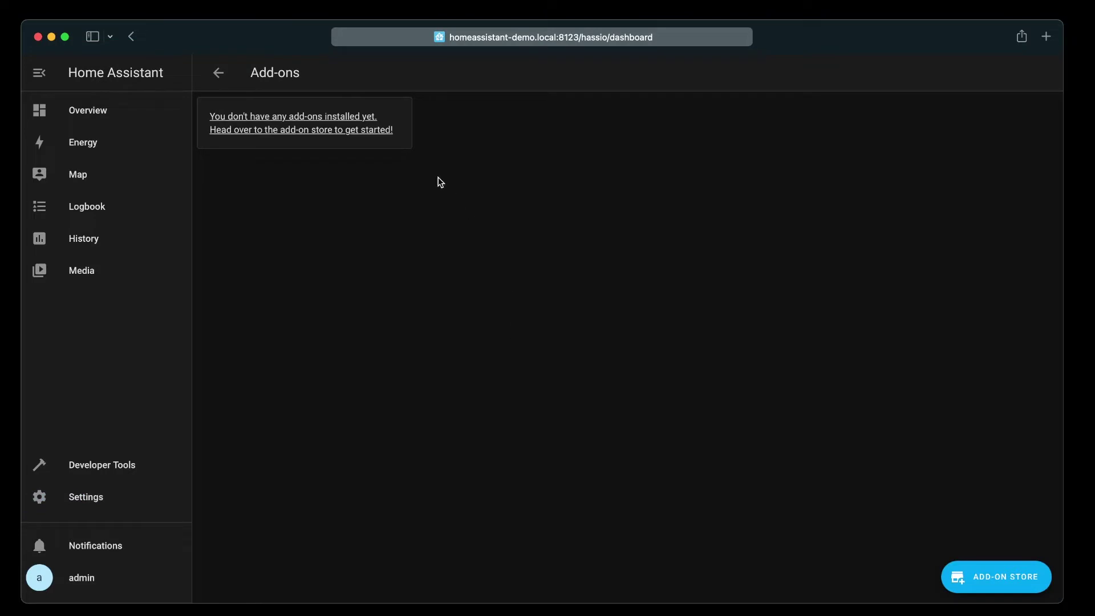
left_click(993, 582)
left_click(322, 112)
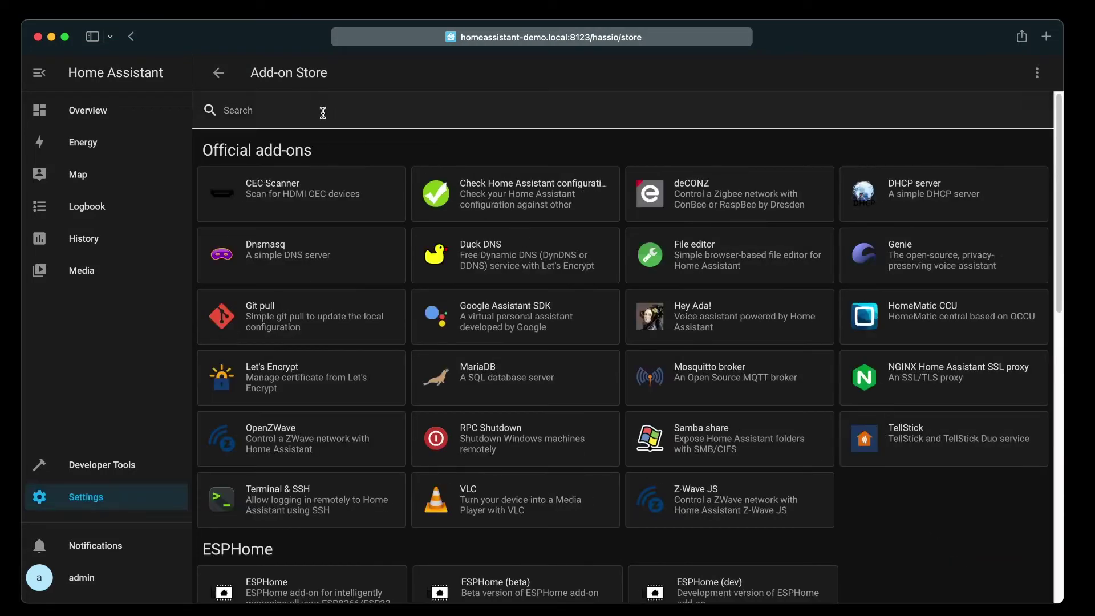
type("terminal")
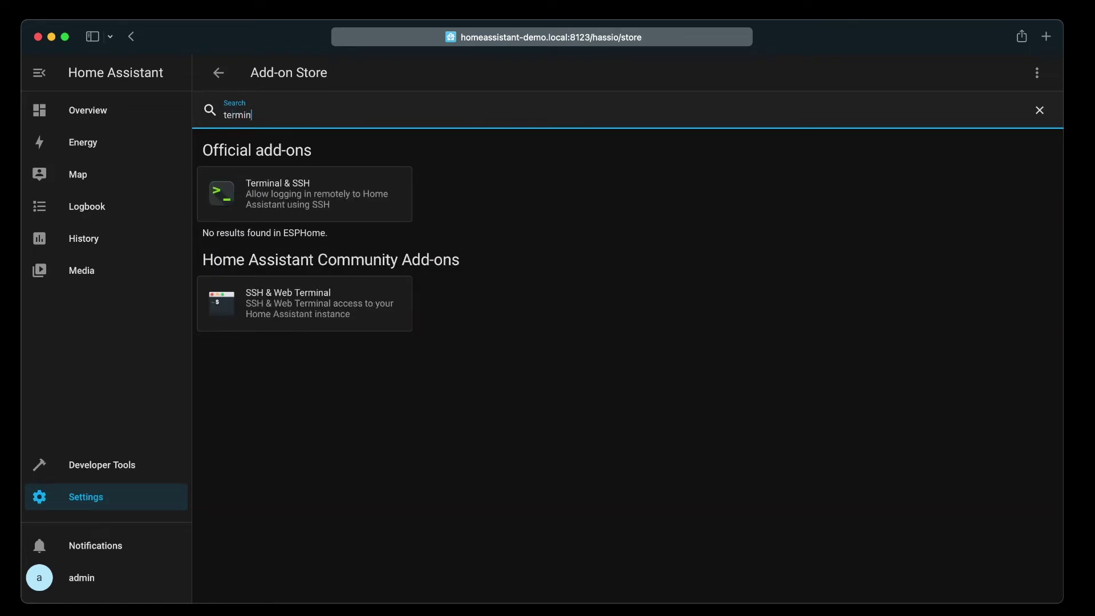
left_click(292, 197)
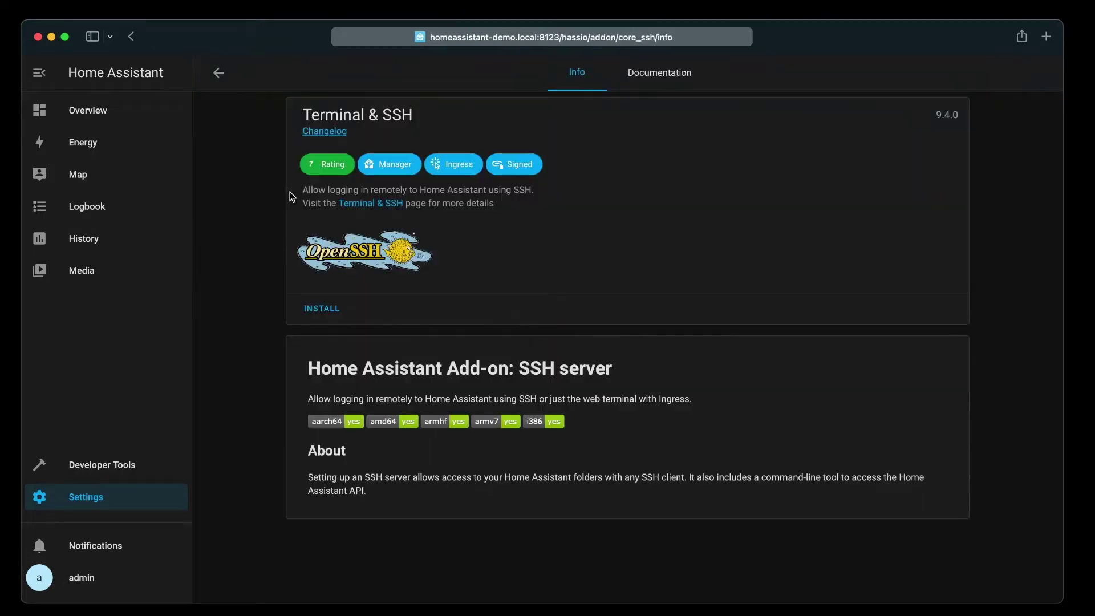
left_click(325, 311)
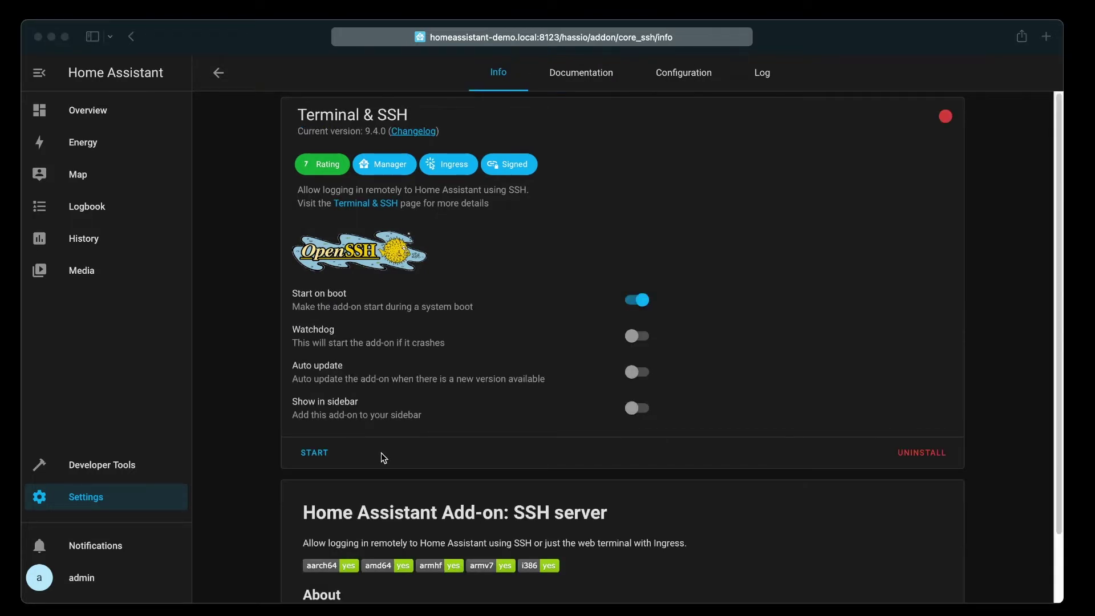
left_click(314, 454)
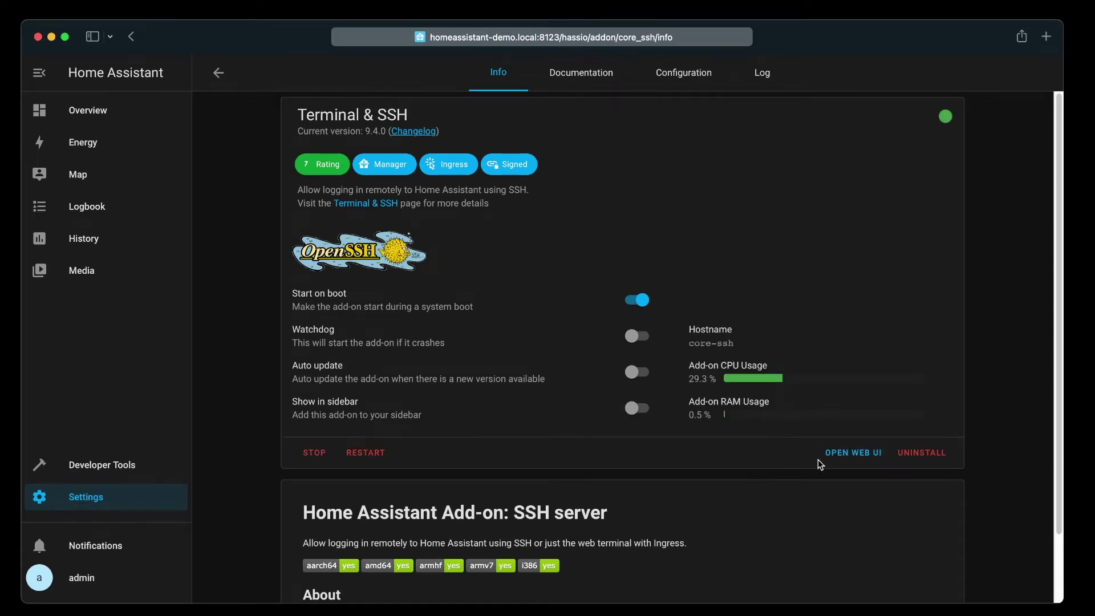
left_click(854, 453)
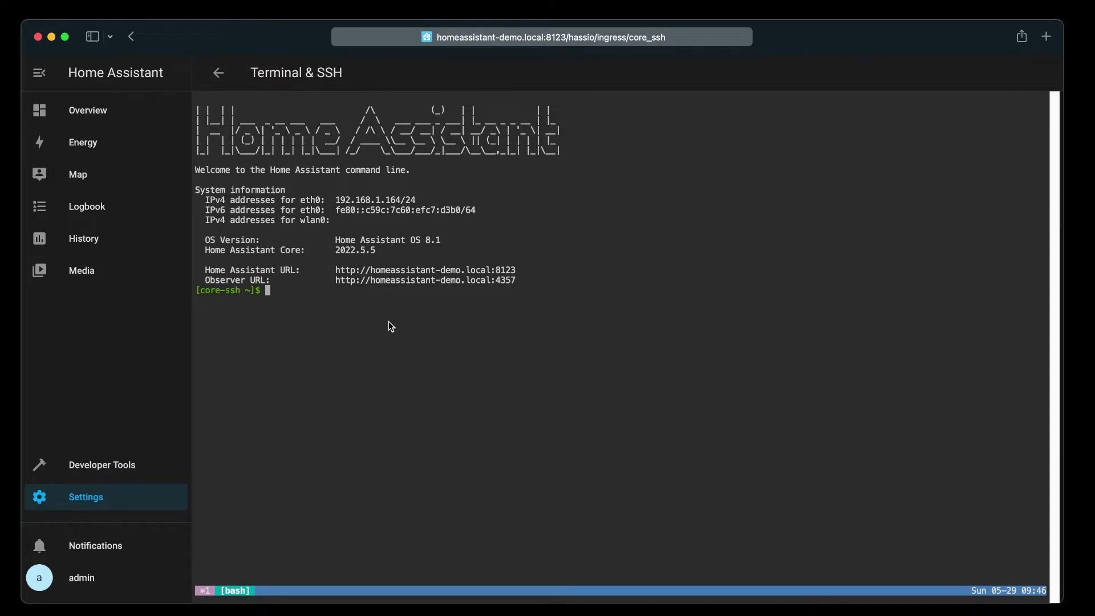
type("wget -O - https://get.hacs.xyz | bash -")
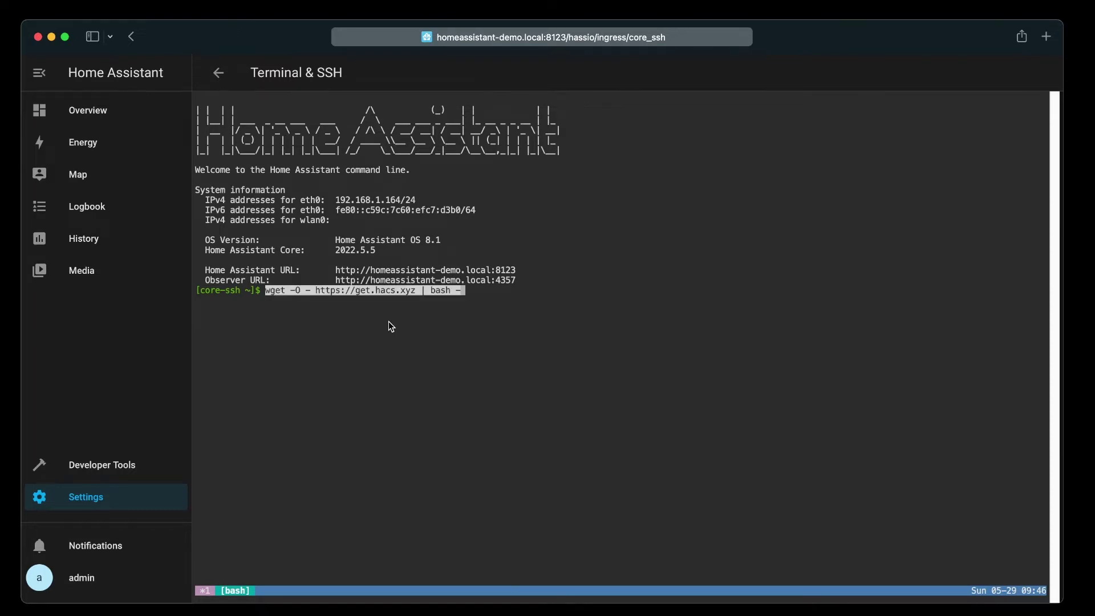
key("Return")
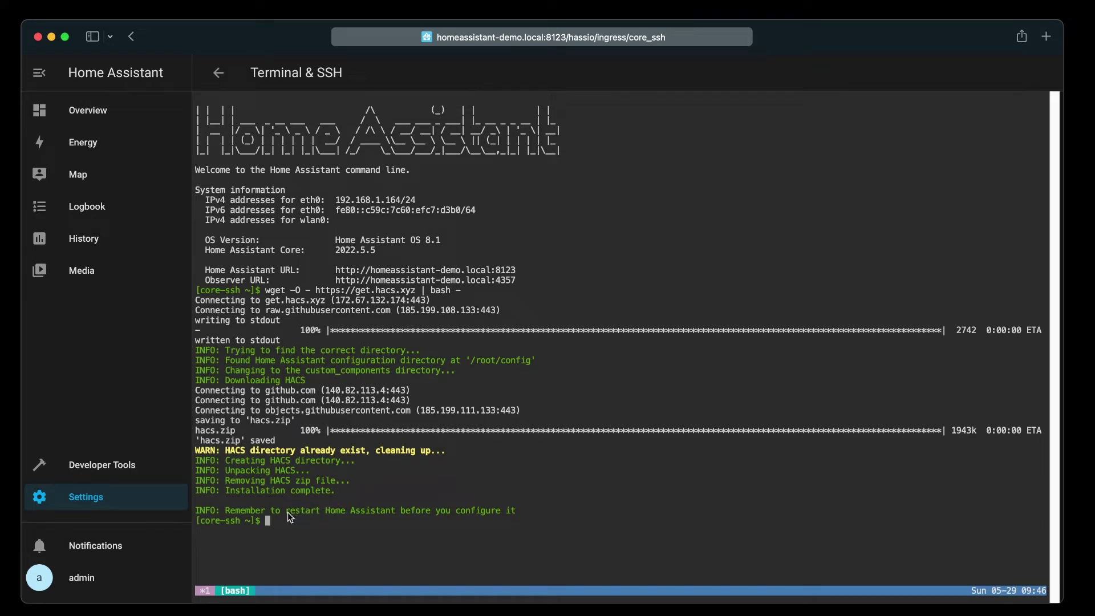
Restart Home Assistant from the System settings and confirm the restart.
left_click(102, 502)
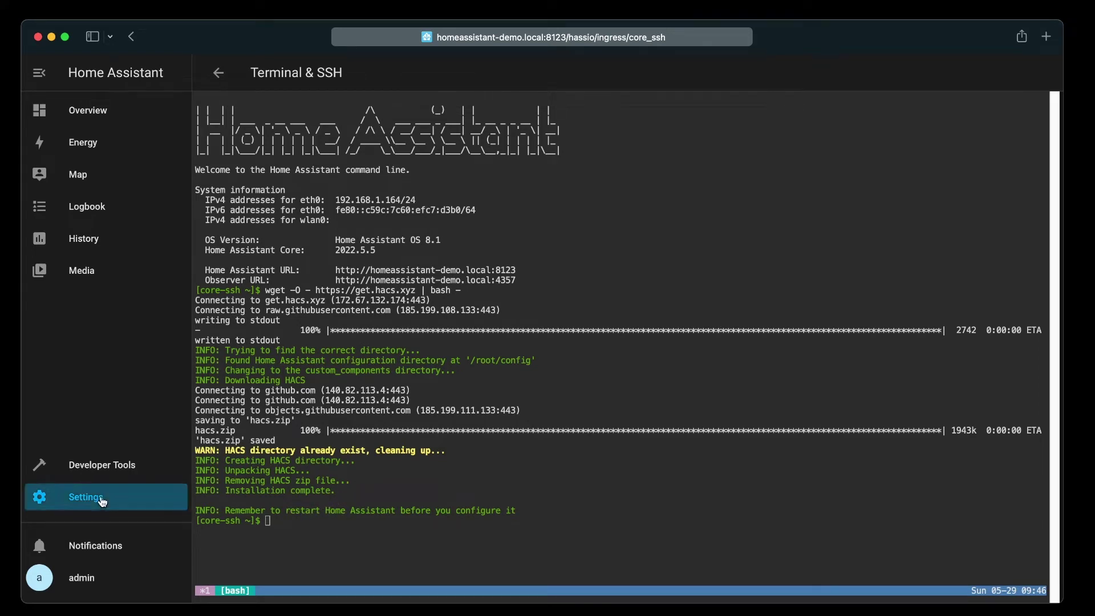
left_click(501, 522)
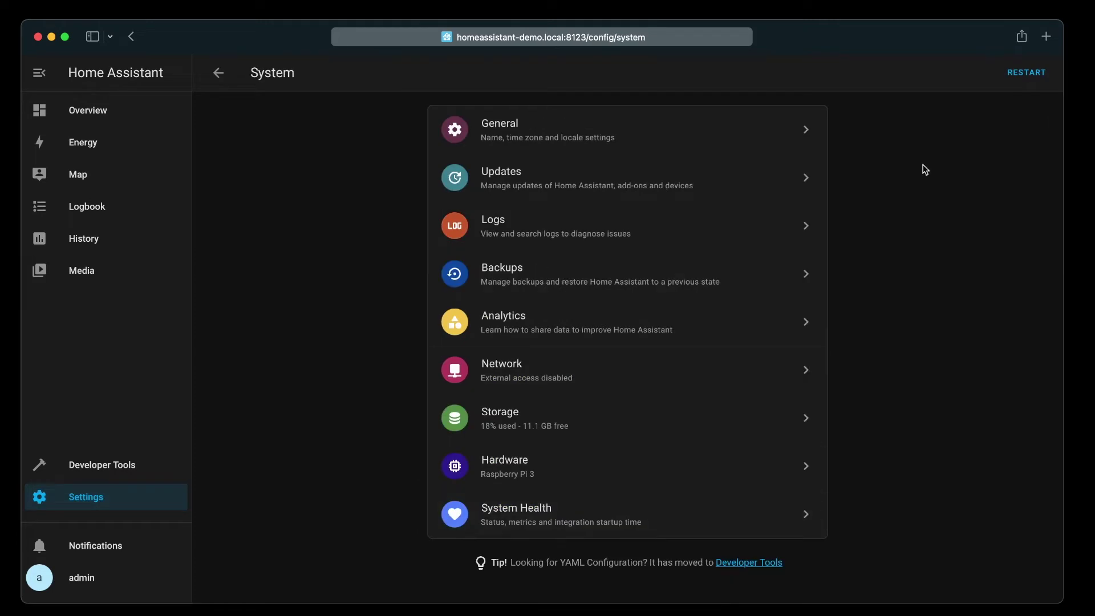
left_click(1013, 77)
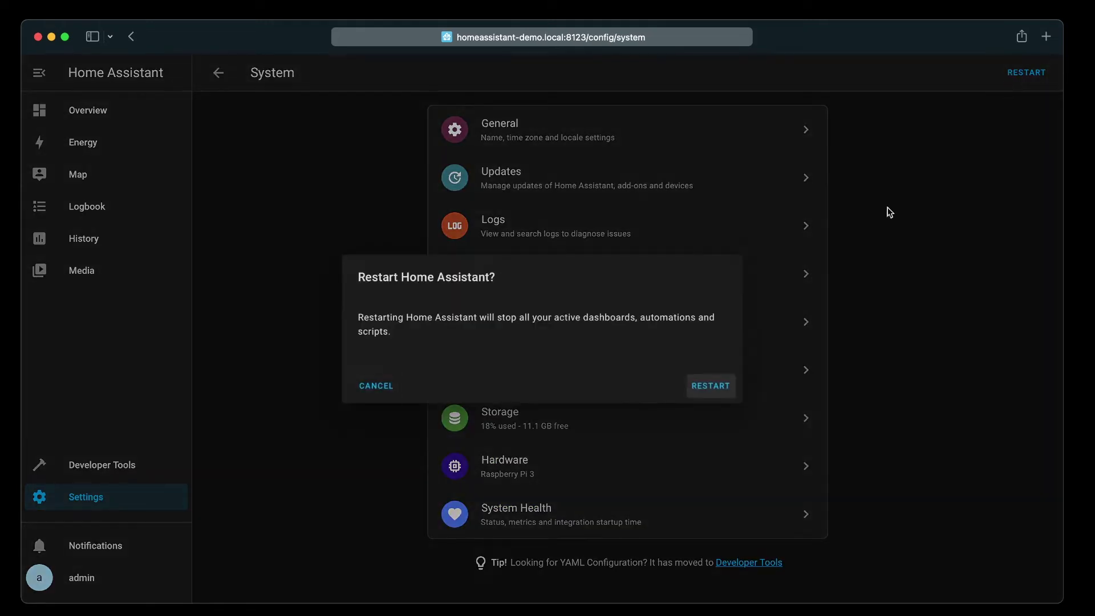
left_click(716, 393)
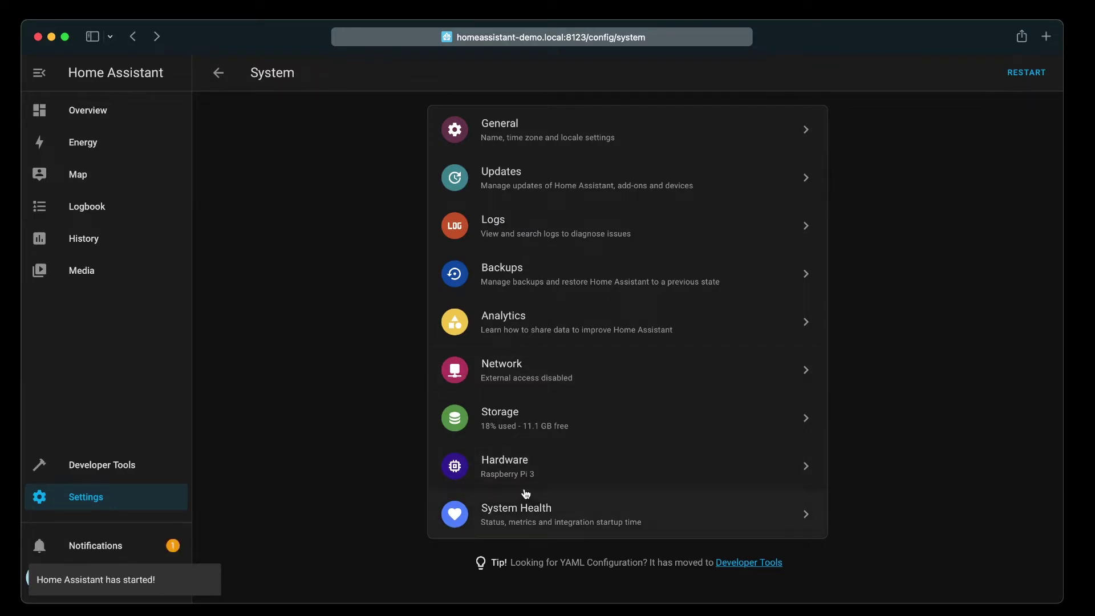
Search the available integrations for "hac" under Devices & Services and start setting up HACS.
left_click(143, 500)
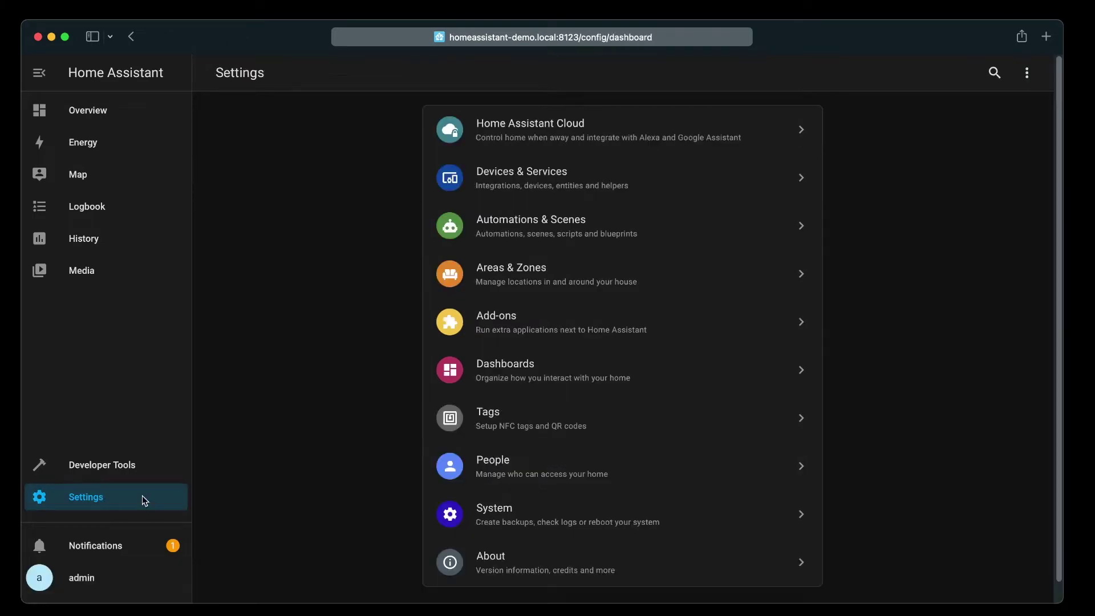
left_click(499, 189)
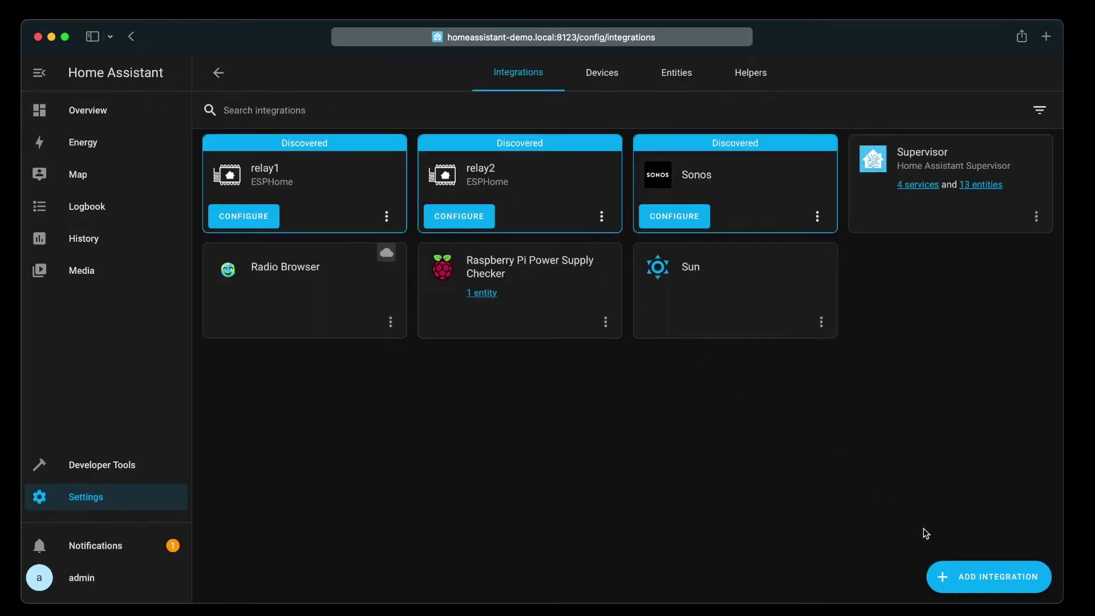
left_click(971, 575)
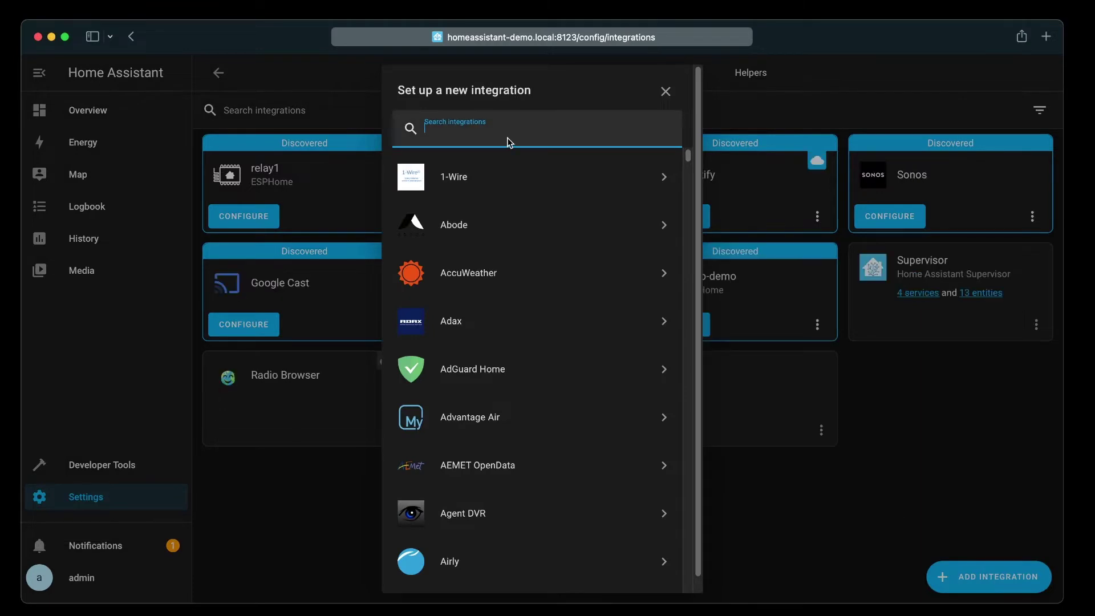
type("hac")
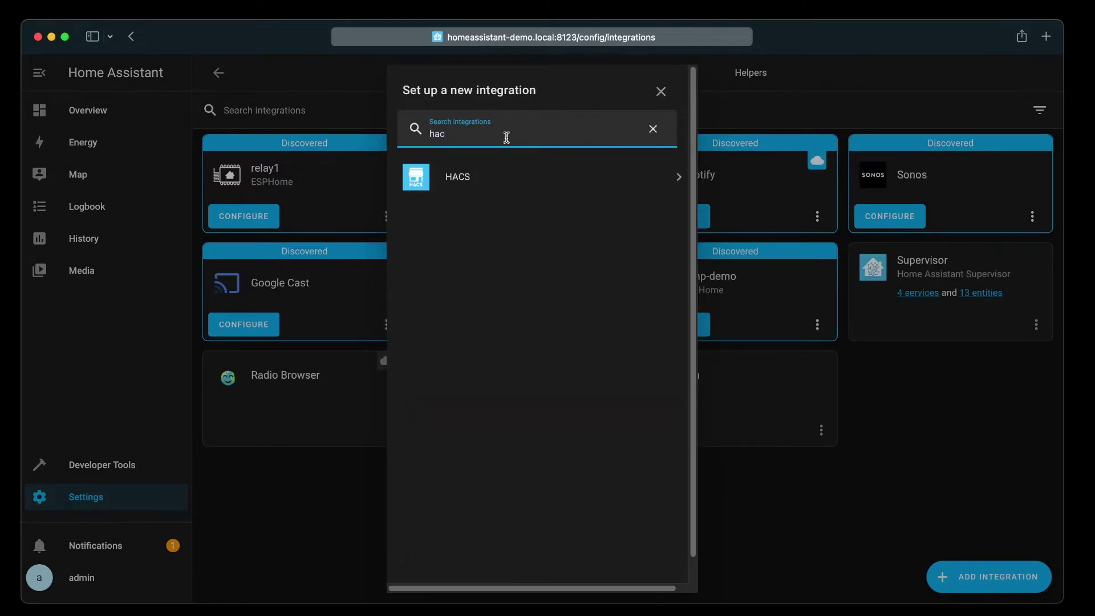
left_click(489, 184)
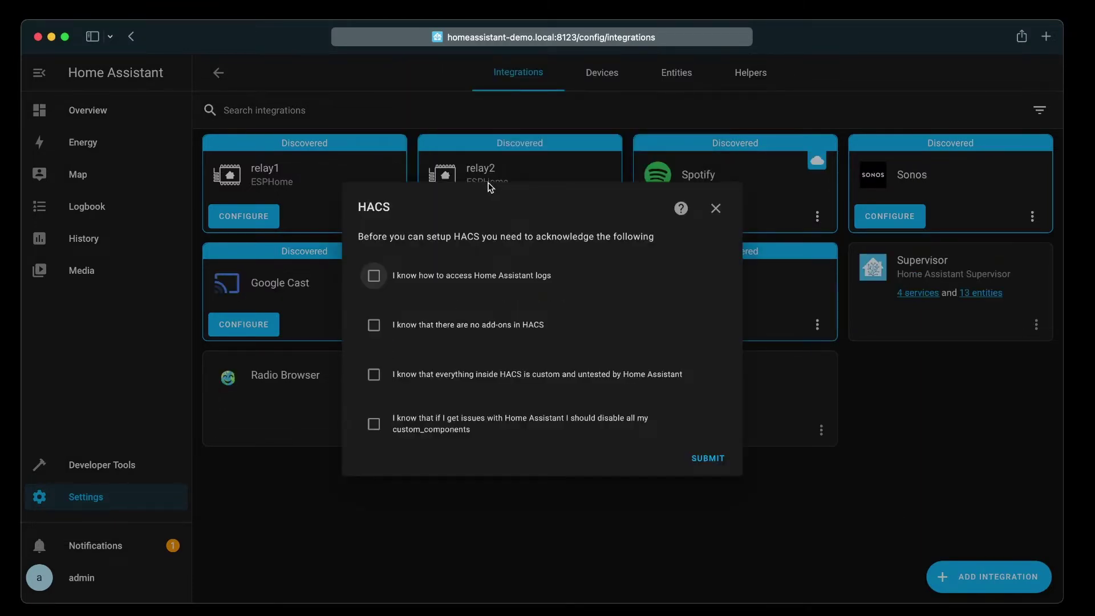
Acknowledge all four HACS setup statements and submit them.
left_click(374, 277)
left_click(374, 325)
left_click(374, 375)
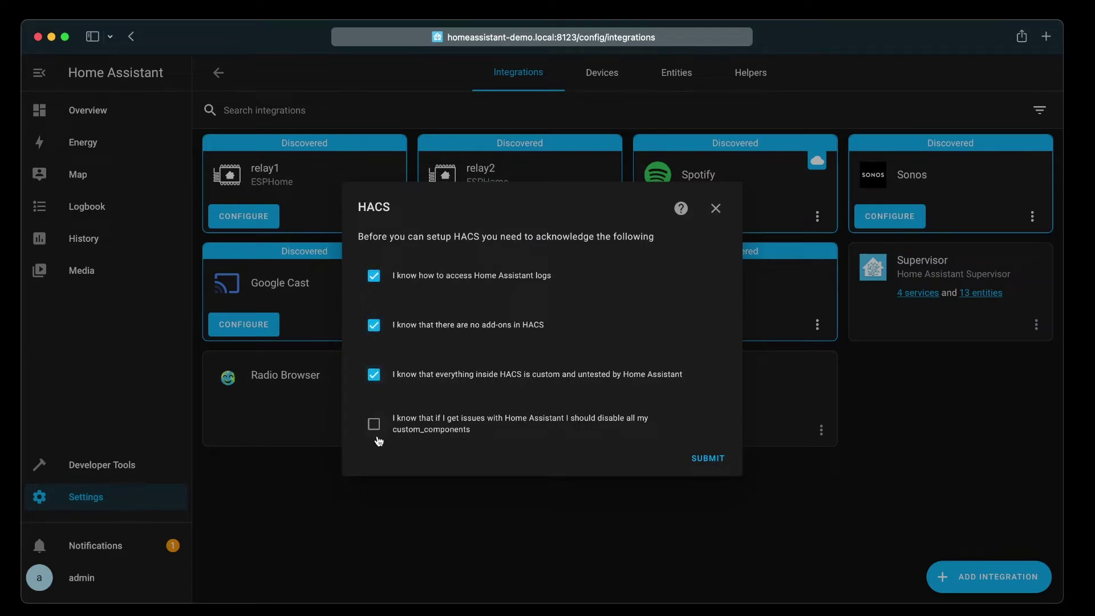
left_click(374, 425)
left_click(707, 458)
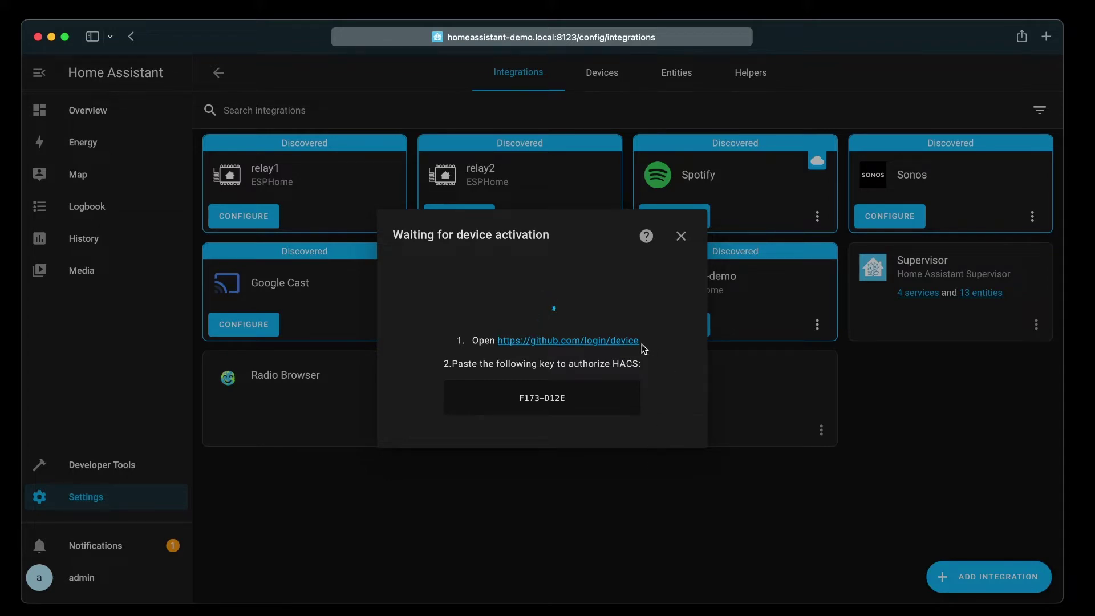
left_click_drag(640, 341, 499, 337)
key("super+Tab")
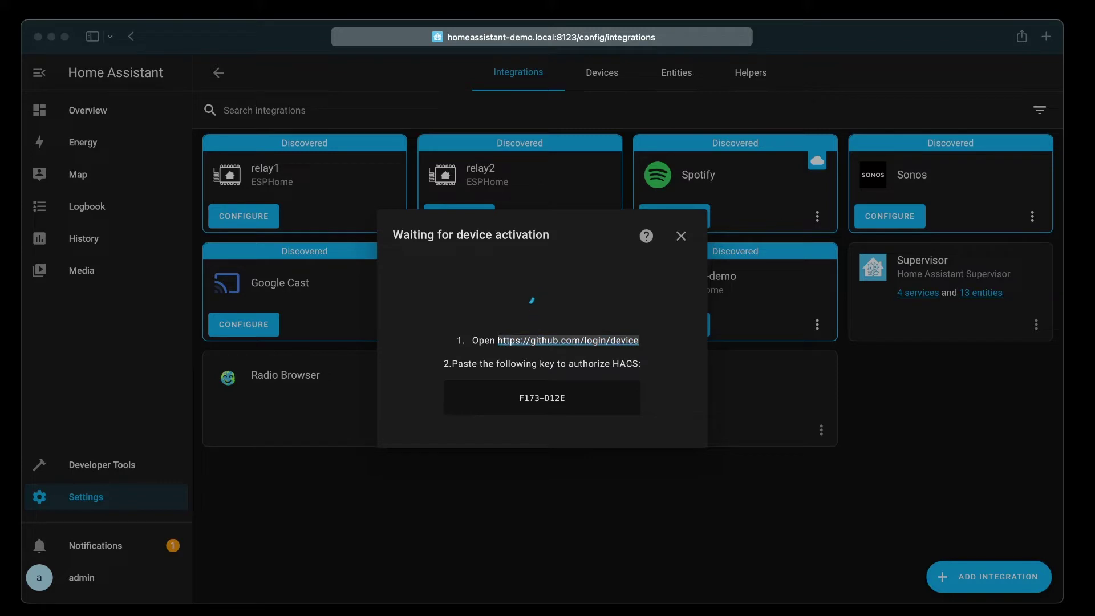
left_click_drag(519, 399, 558, 399)
key("super+Tab")
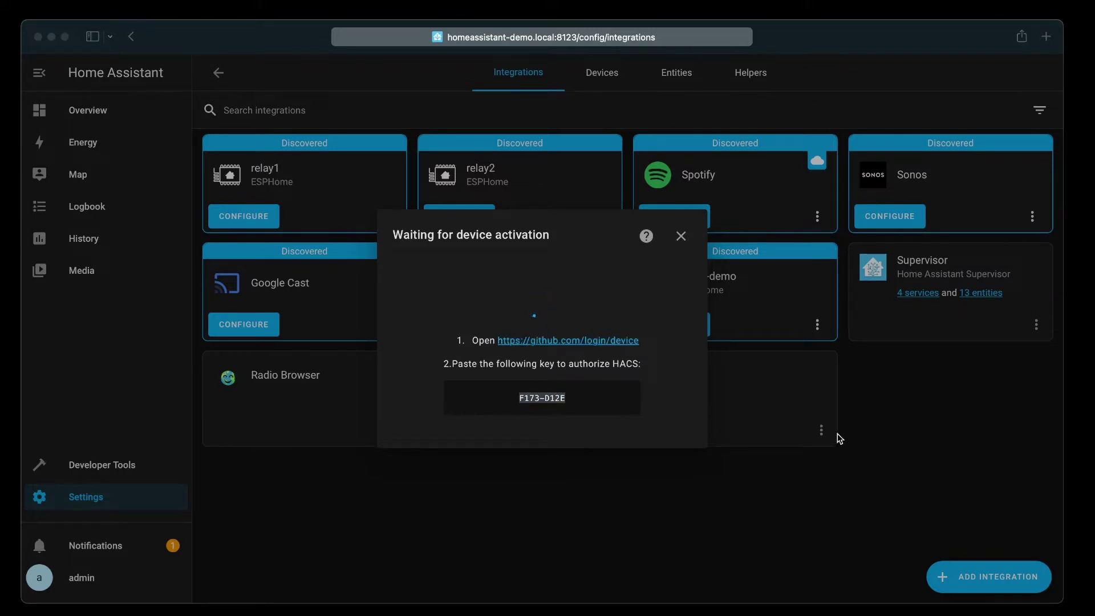
key("super+Tab")
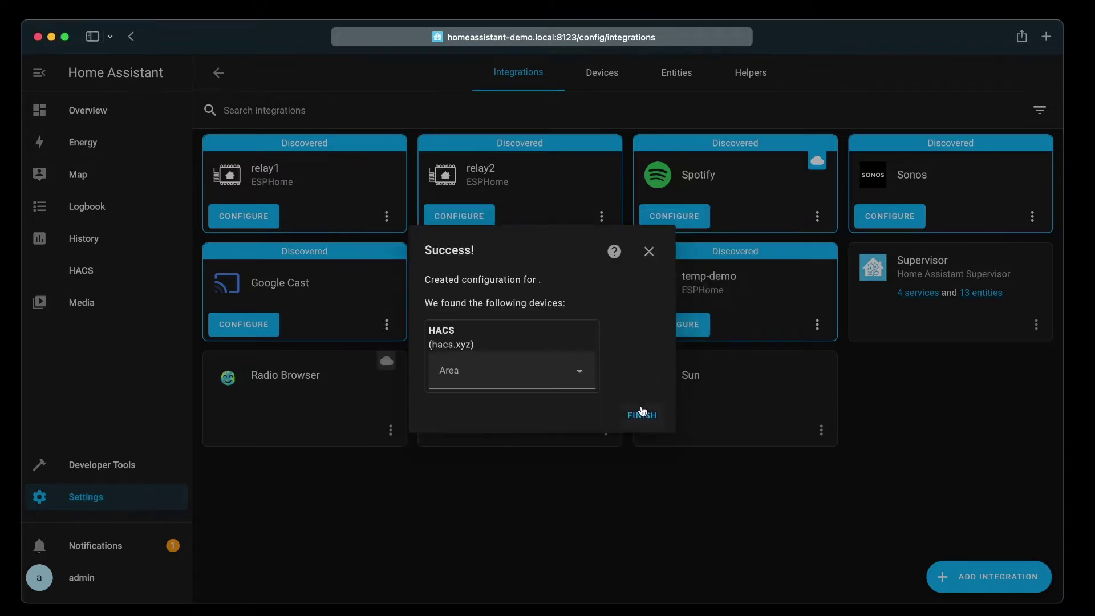
left_click(642, 413)
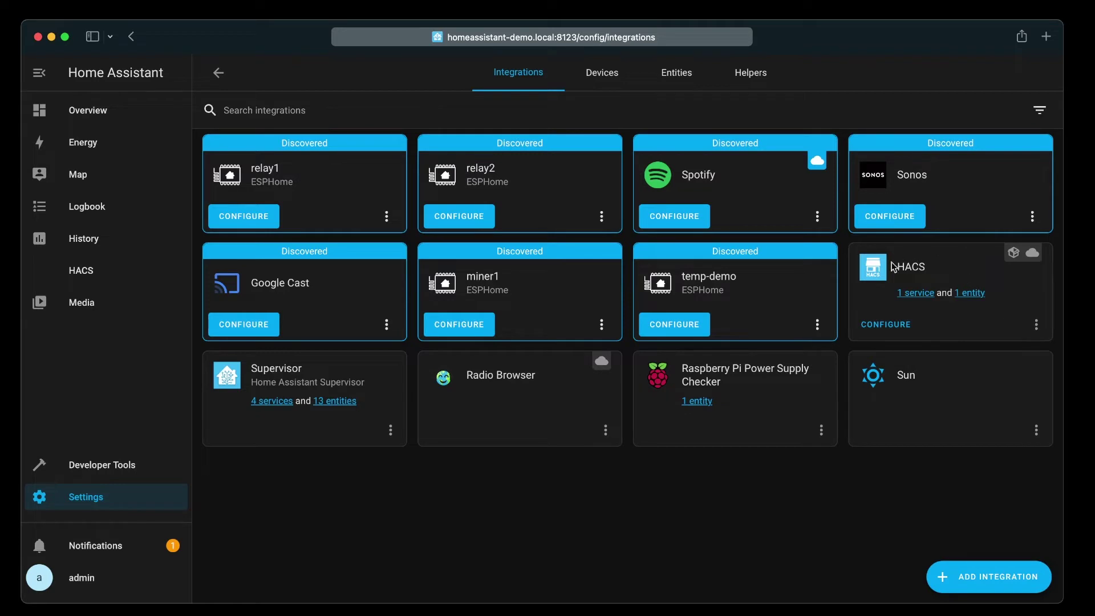
left_click(87, 276)
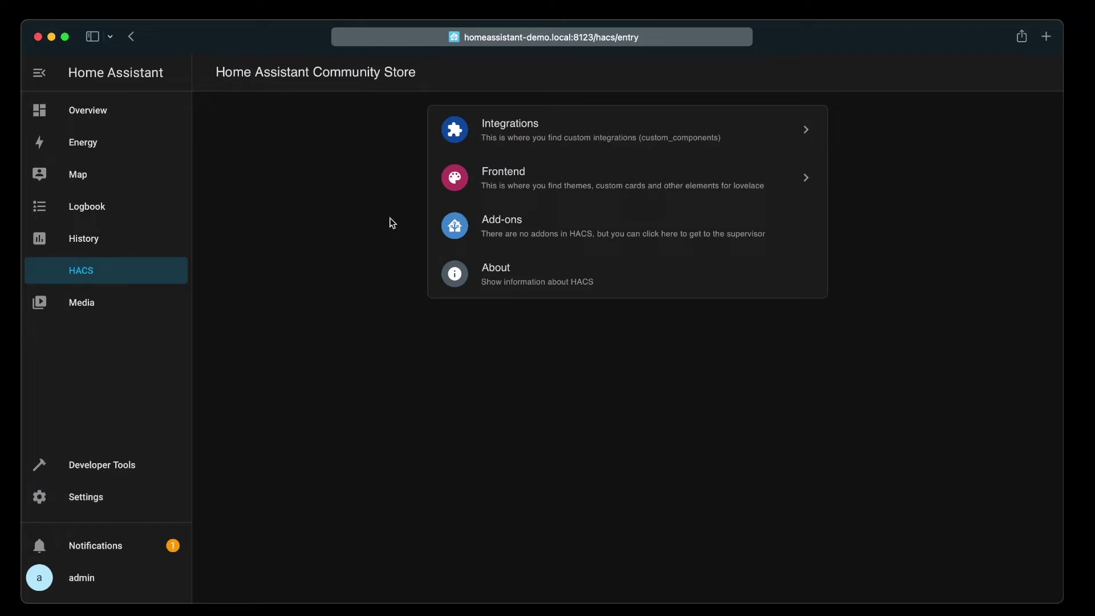
left_click(505, 135)
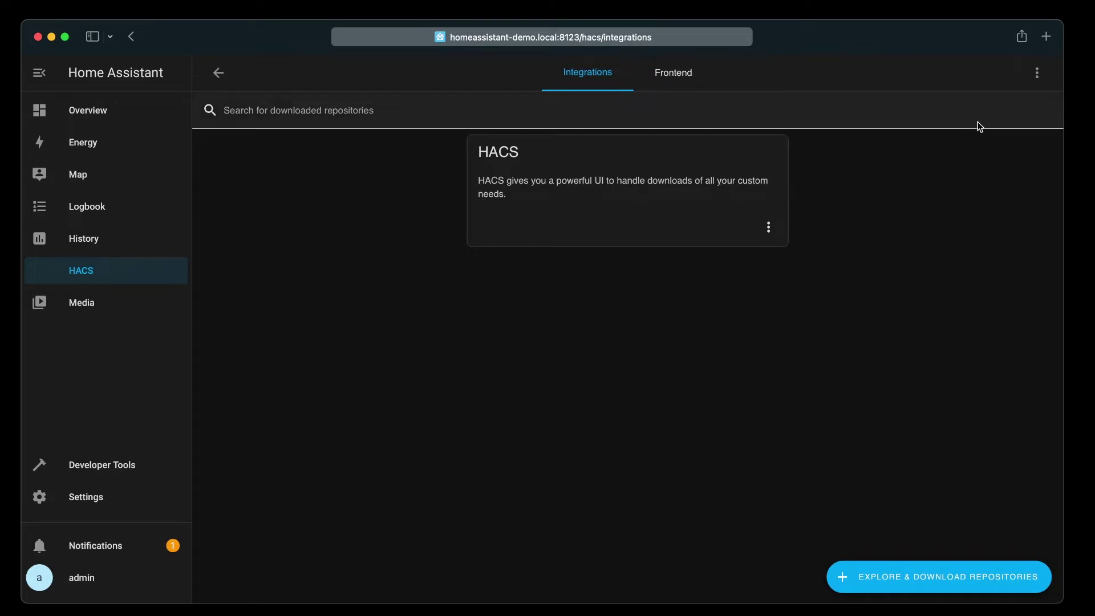
left_click(1037, 75)
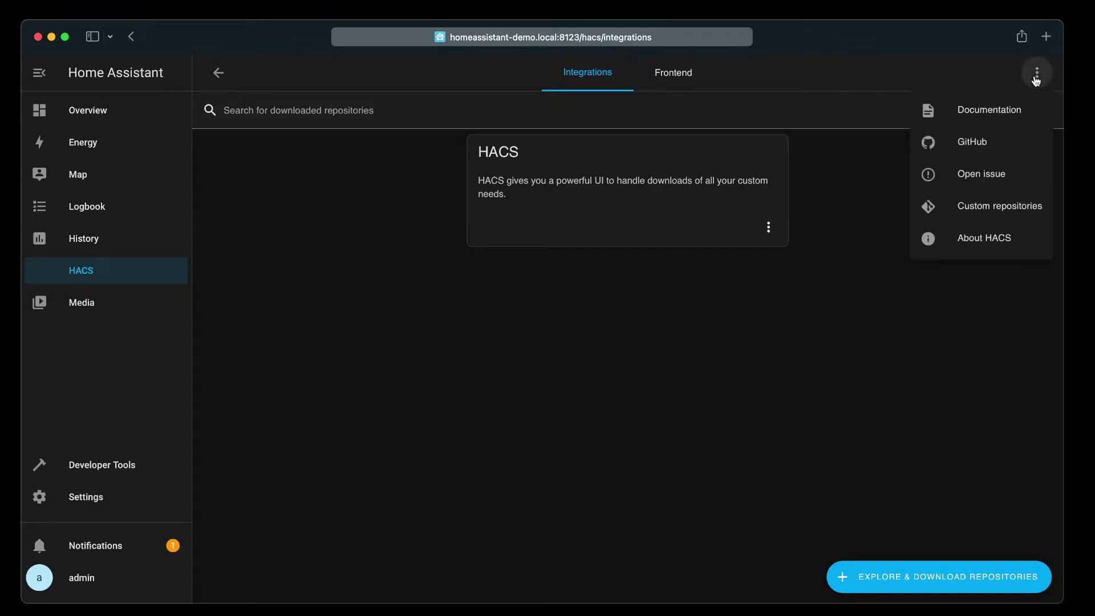
left_click(995, 208)
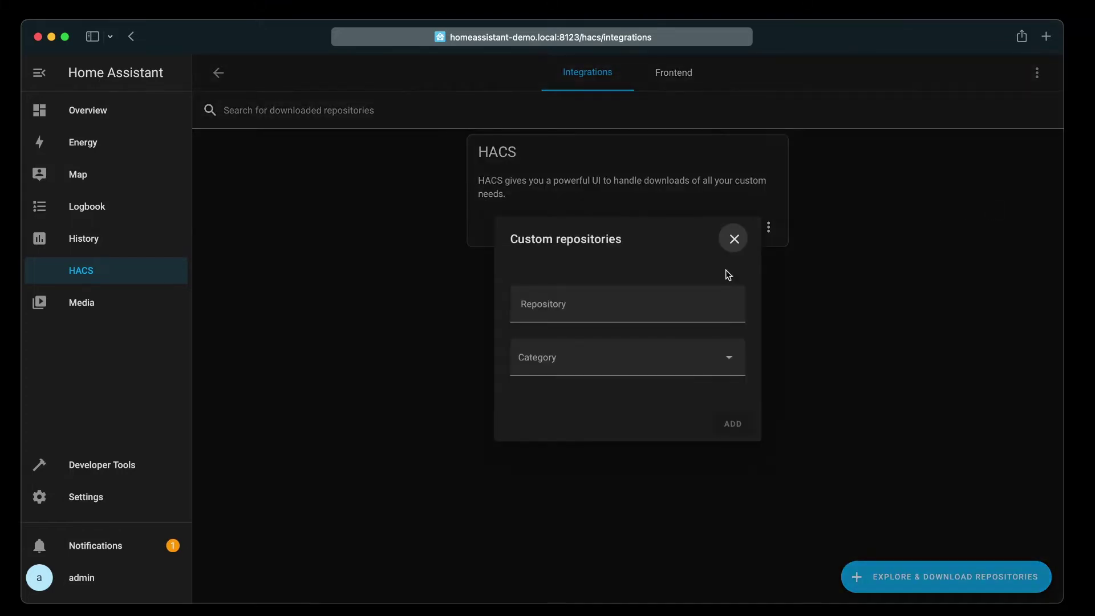
left_click(653, 301)
type("https://github.com/Schnitzel/hass-miner")
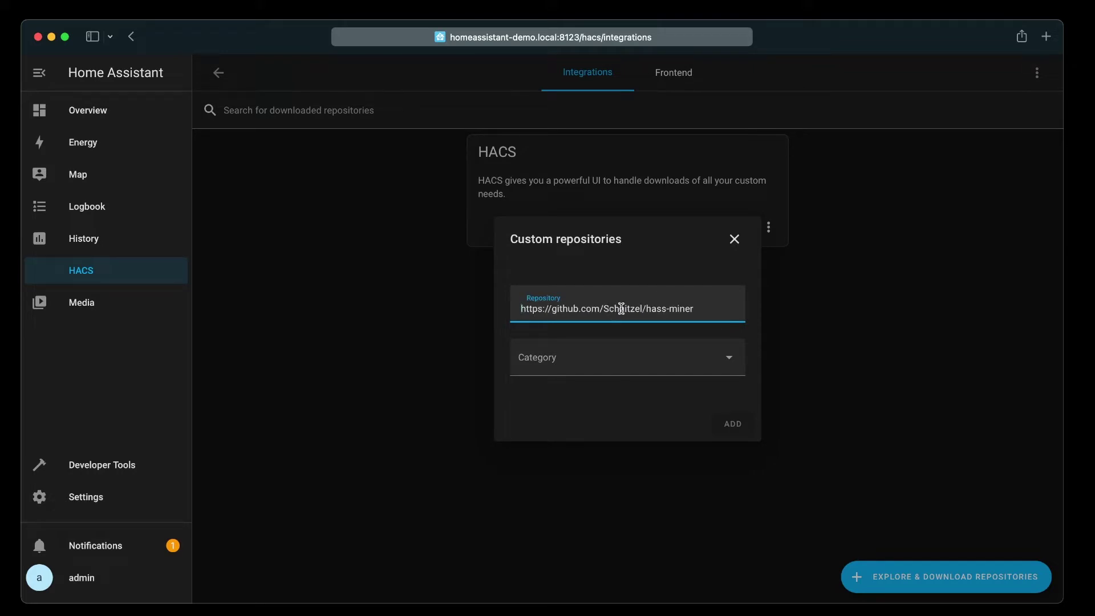
left_click(664, 365)
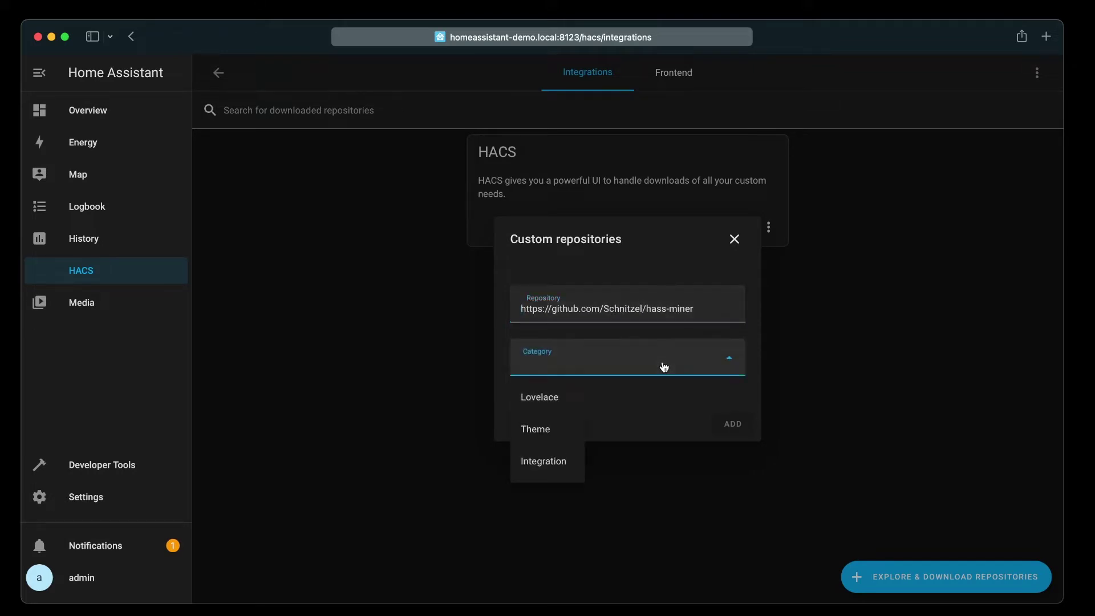
left_click(557, 467)
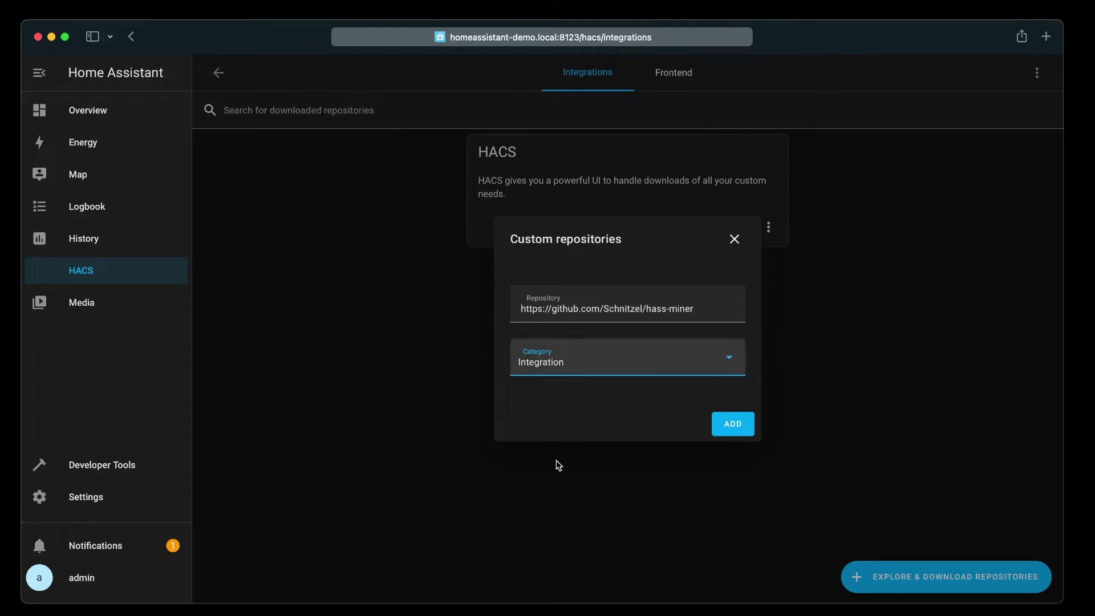
left_click(730, 428)
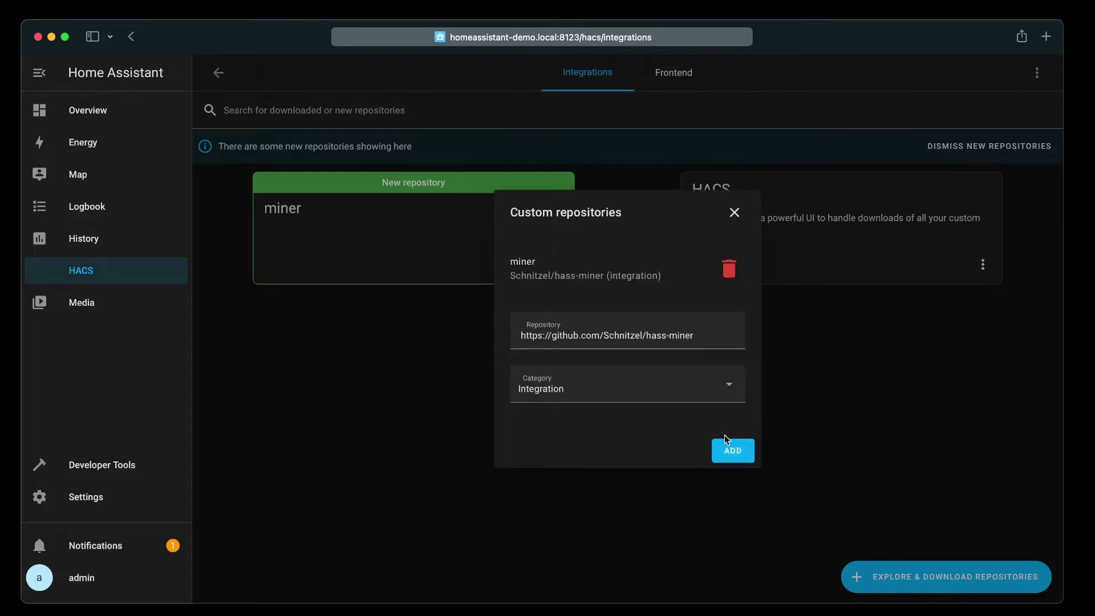
left_click(735, 212)
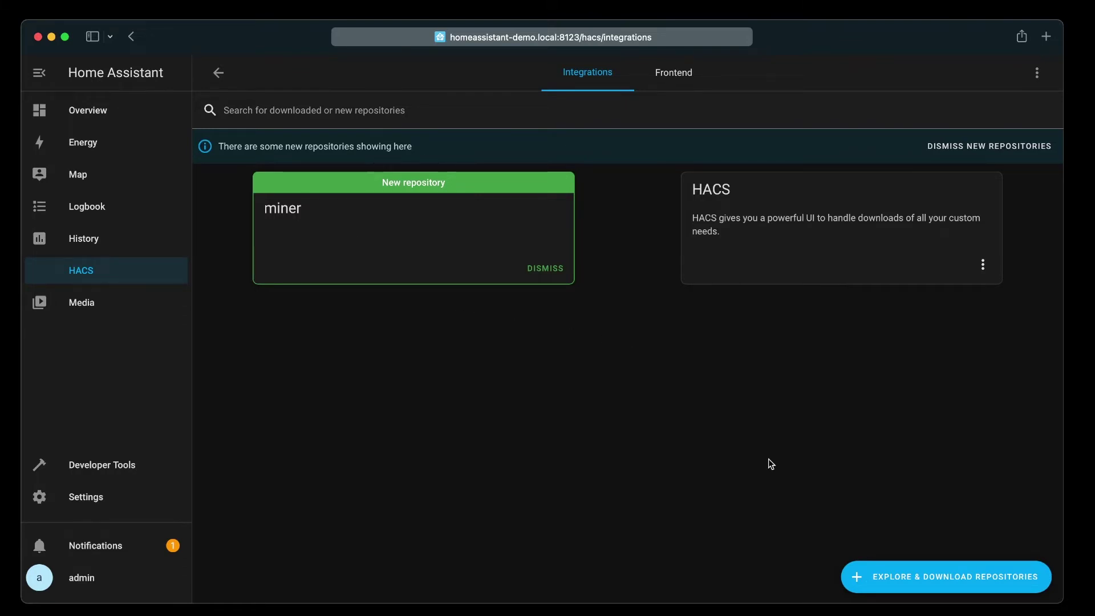
Search the HACS repositories for "miner" and download version v.0.3.0 of the miner repository.
left_click(918, 578)
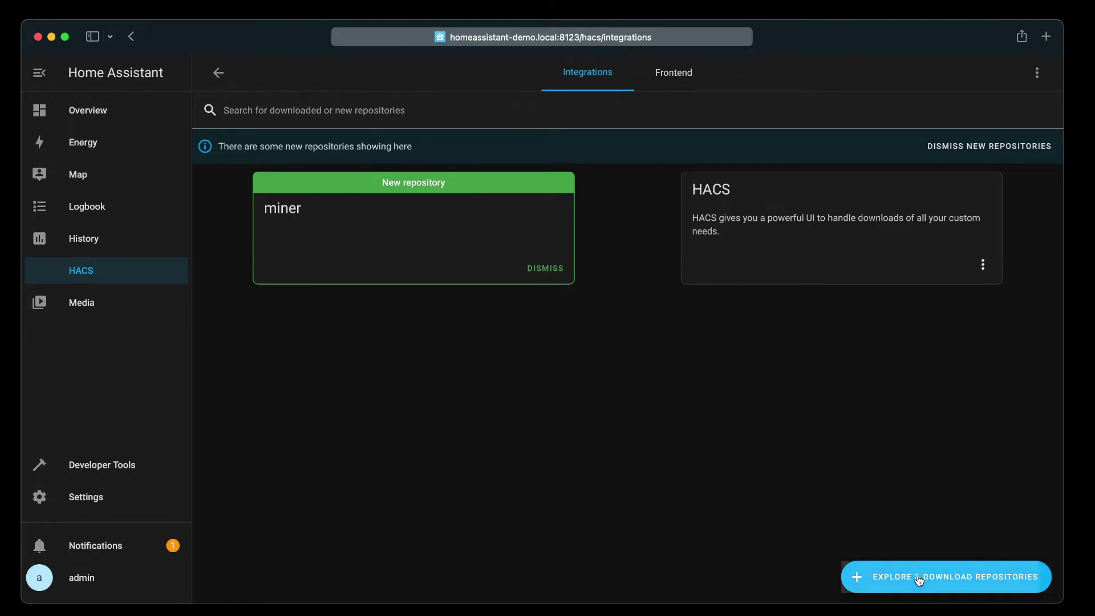
type("miner")
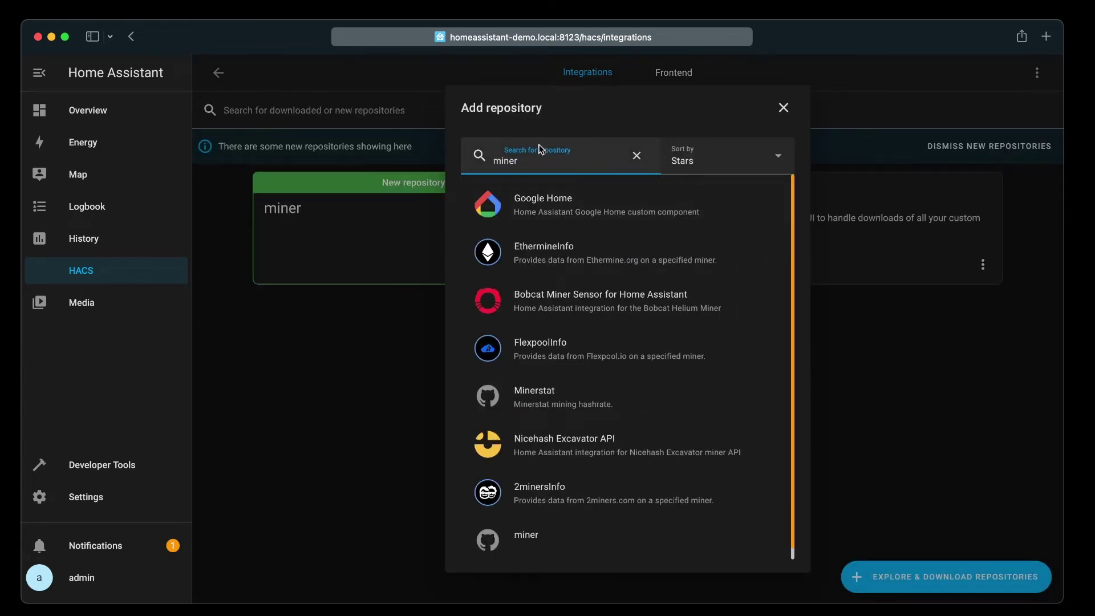
scroll(555, 363, "down", 1)
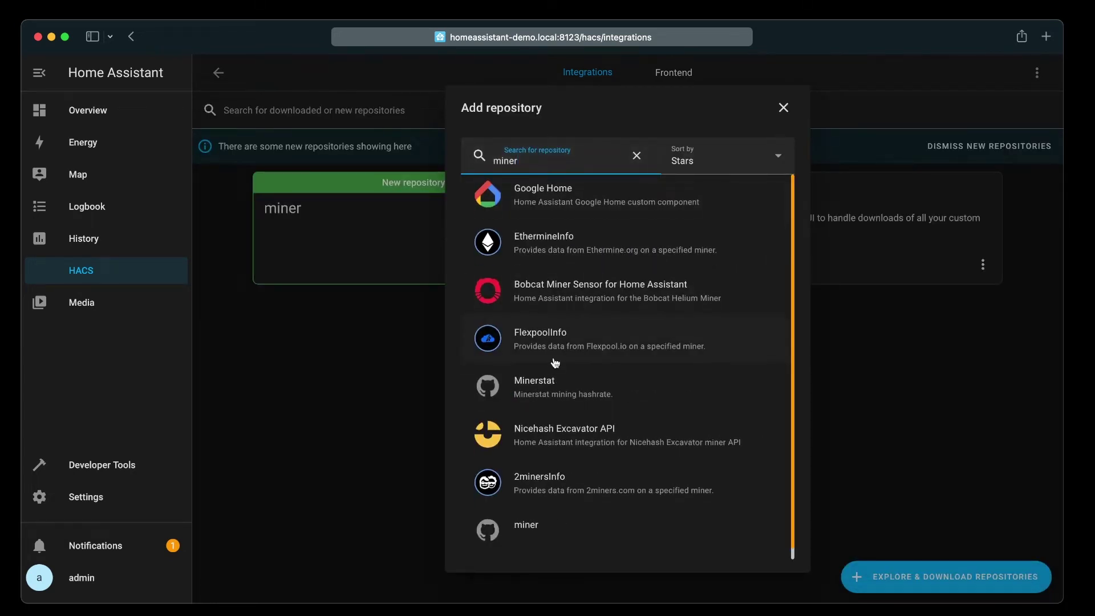
left_click(532, 525)
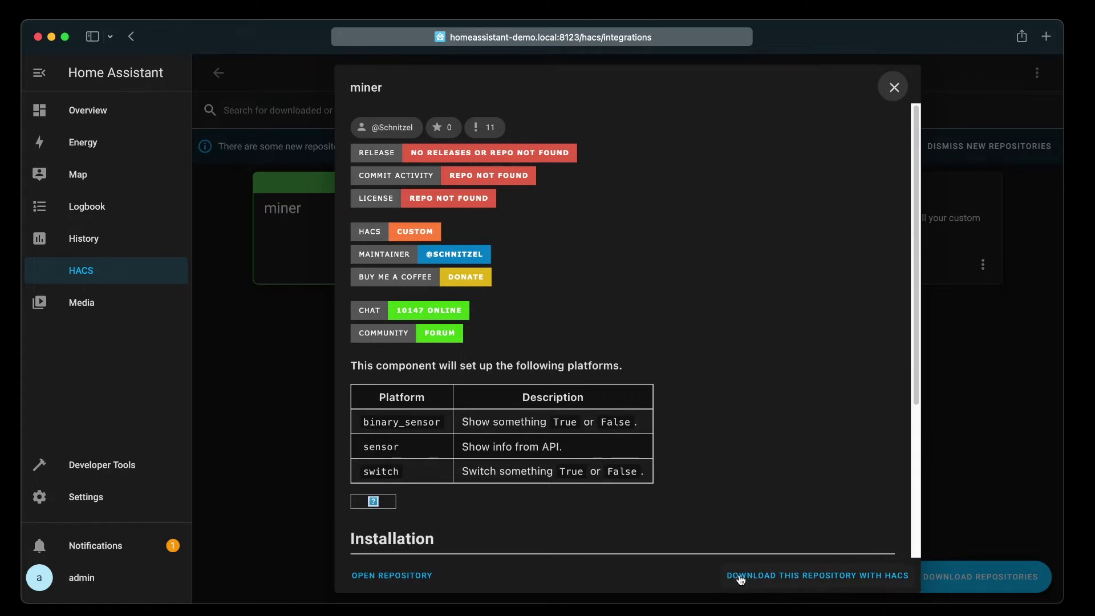
left_click(816, 576)
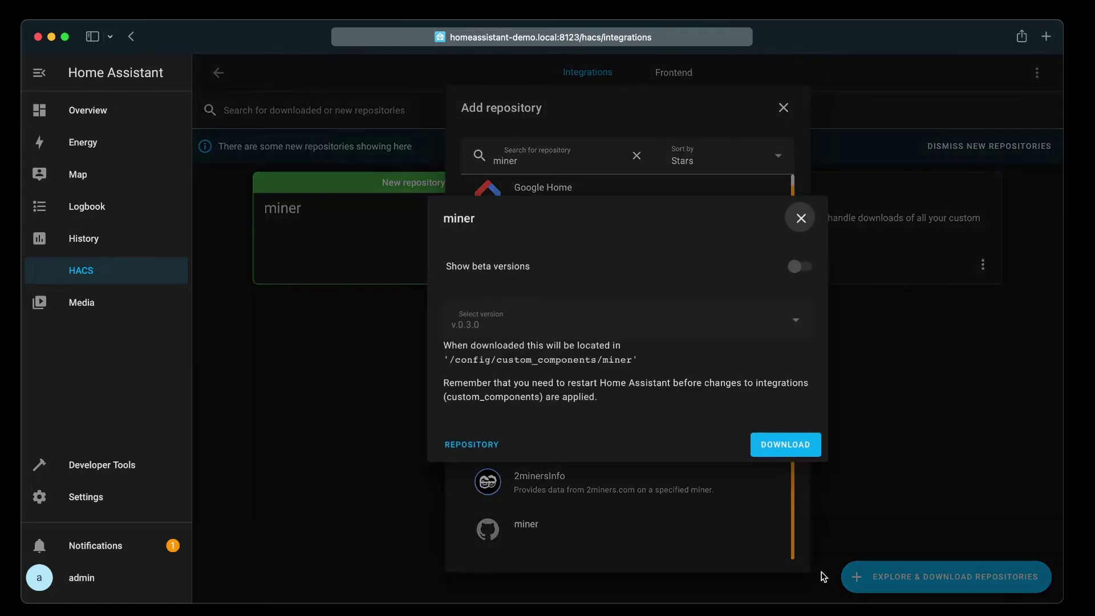
left_click(783, 443)
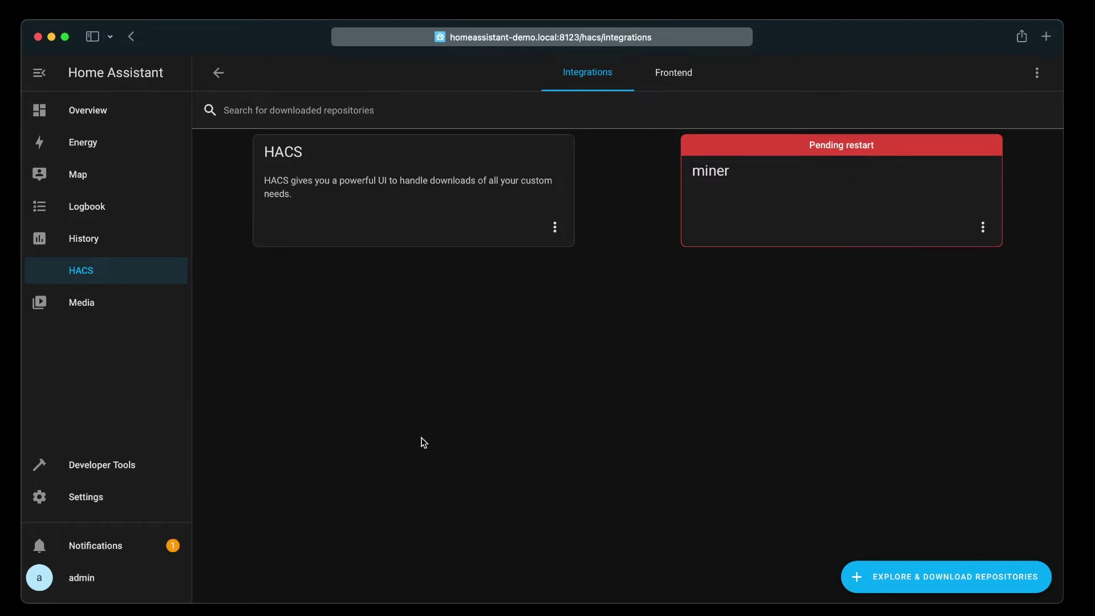
Restart Home Assistant from the System settings to load the downloaded miner integration.
left_click(128, 502)
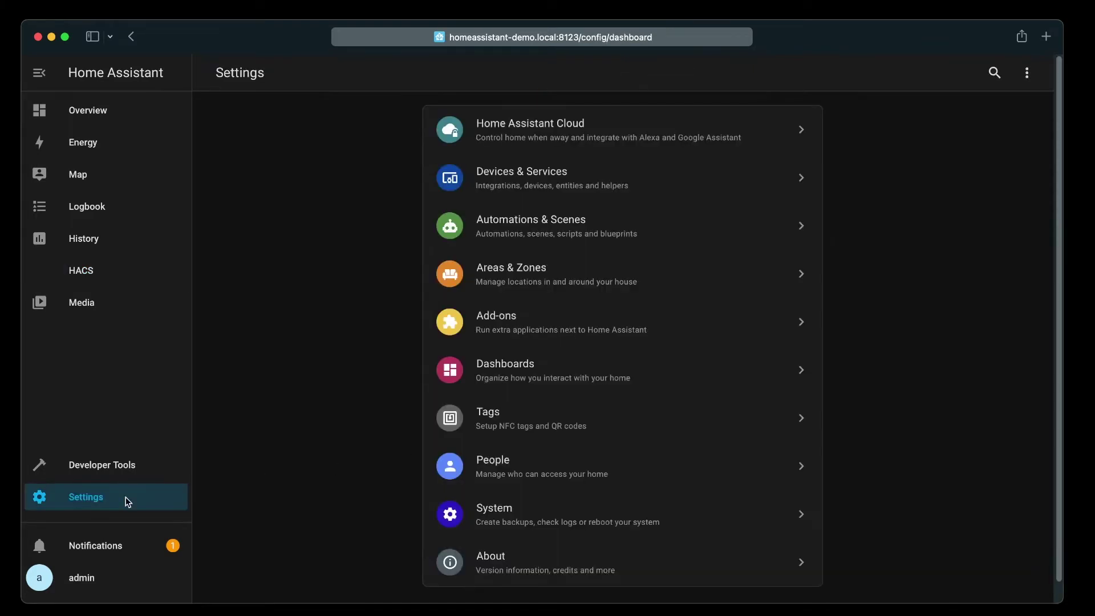
left_click(500, 518)
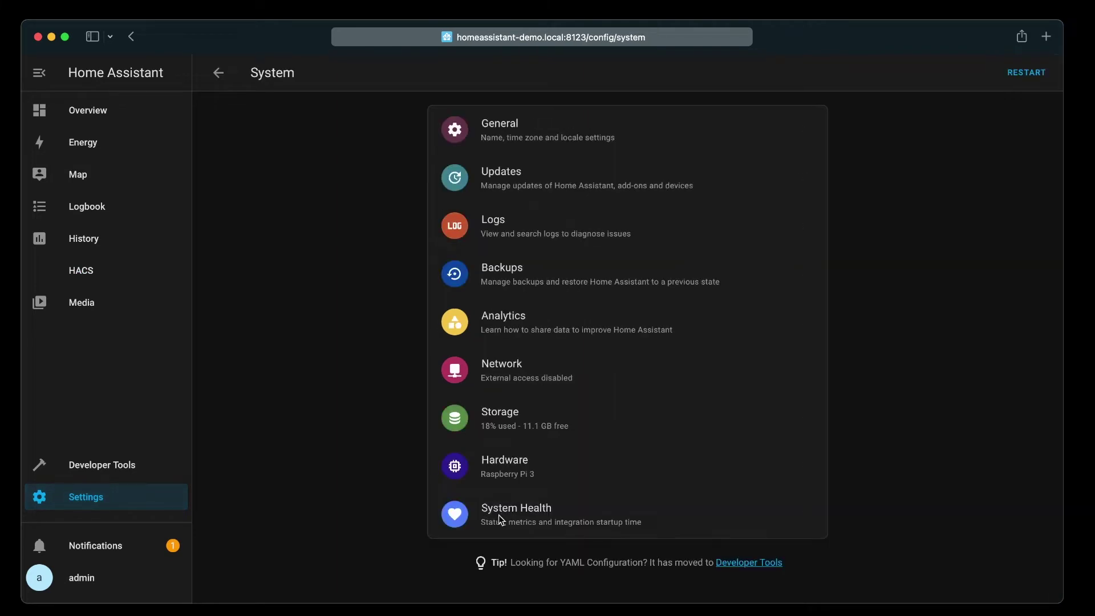
left_click(1011, 75)
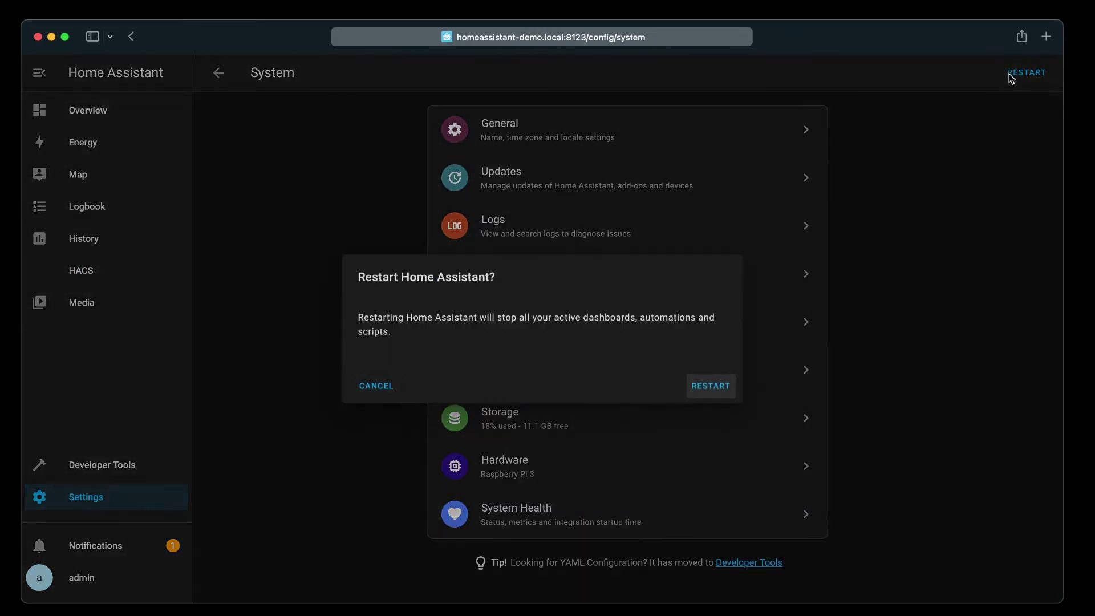
left_click(710, 385)
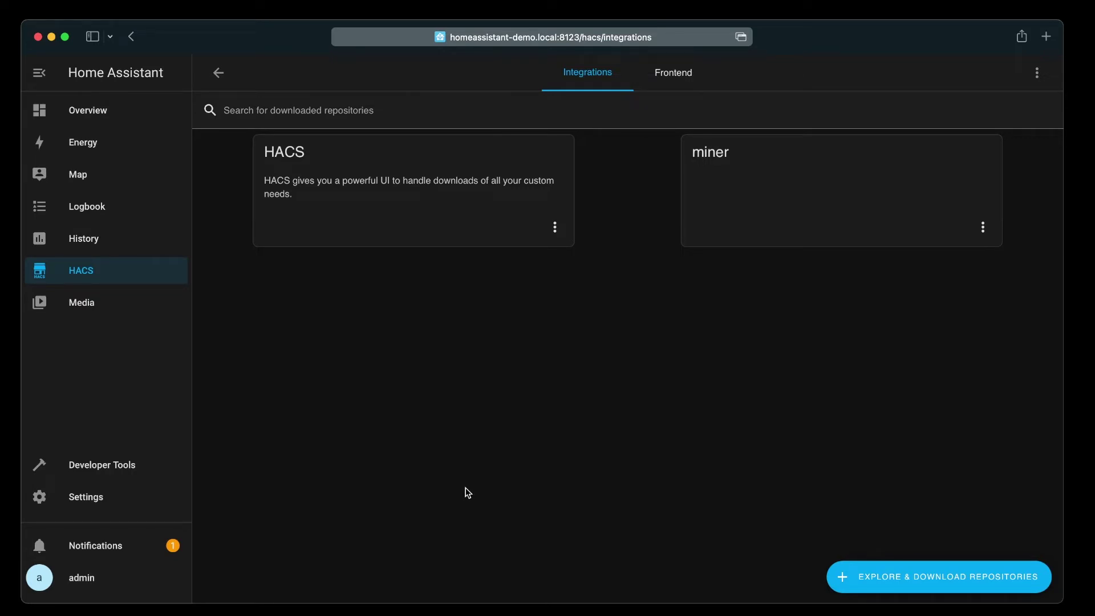
Search the available integrations for "miner" under Devices & Services and start setting up Miner.
left_click(137, 497)
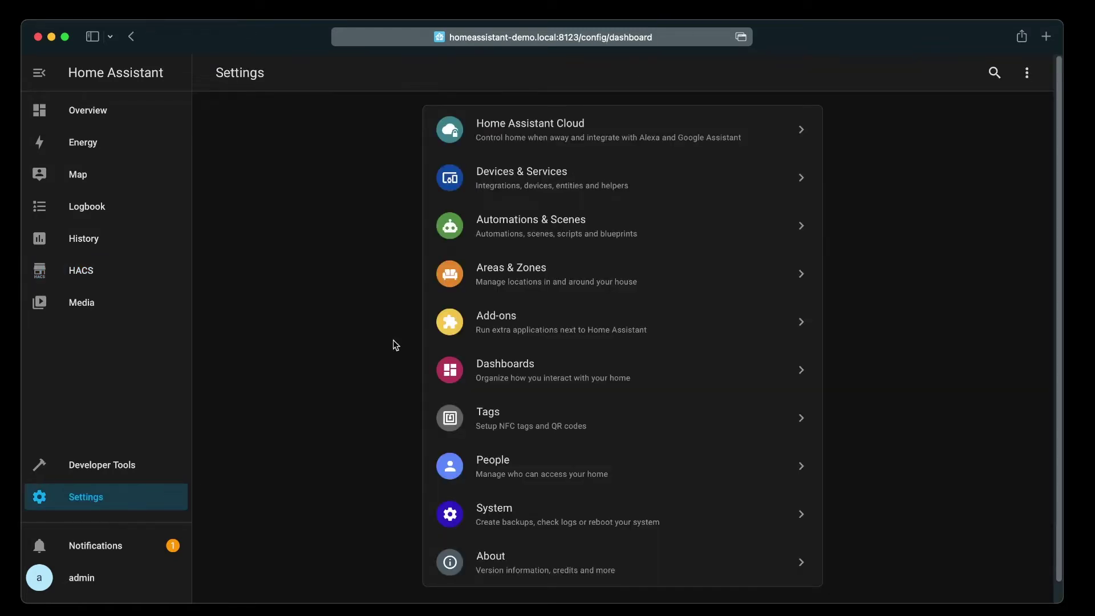
left_click(522, 182)
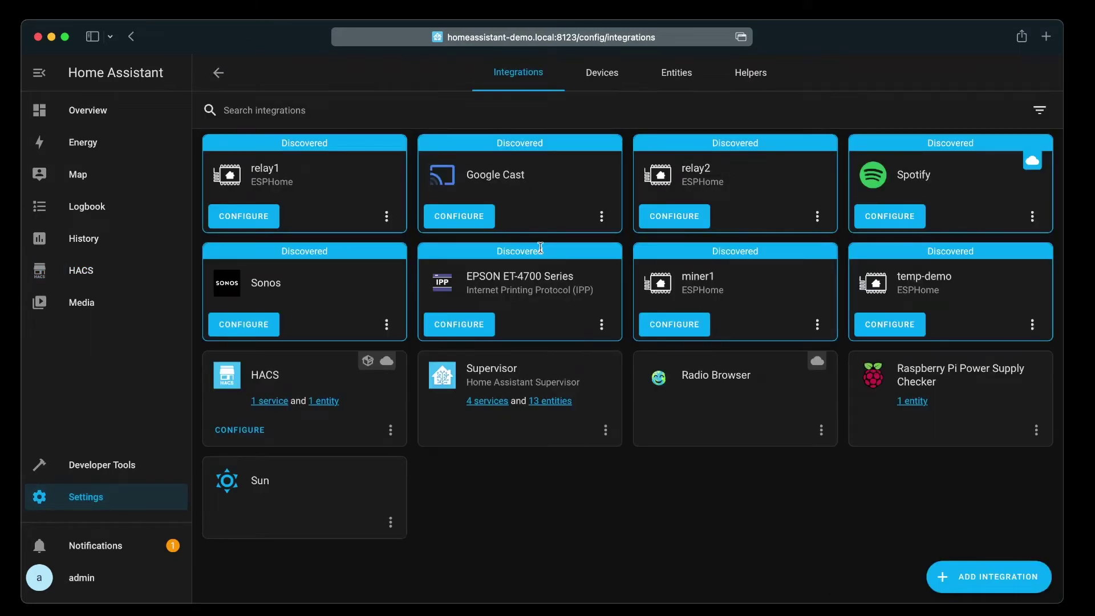
left_click(974, 579)
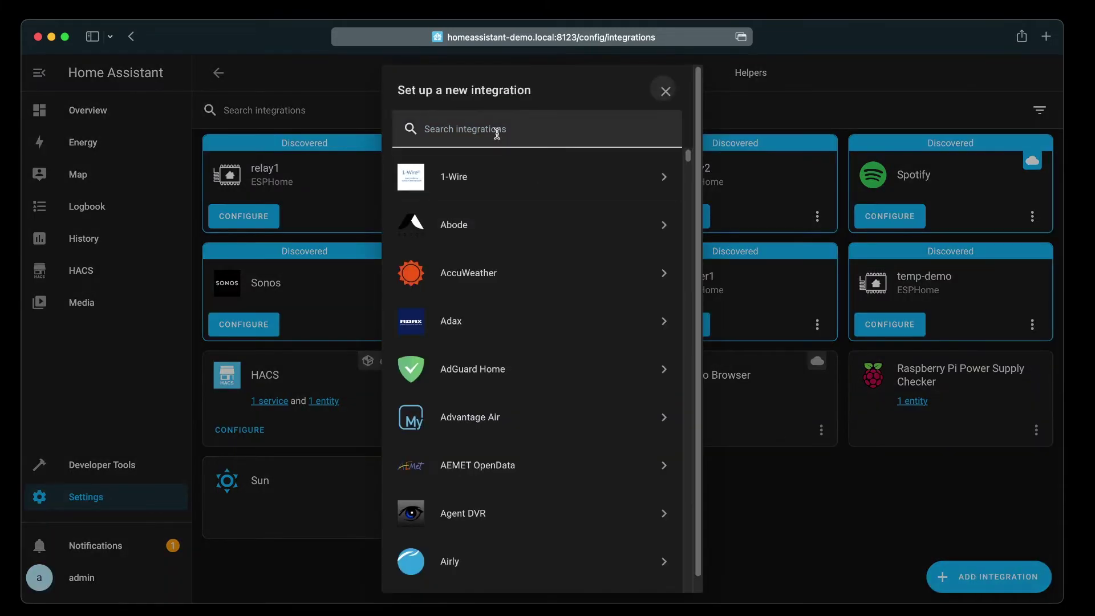
left_click(498, 129)
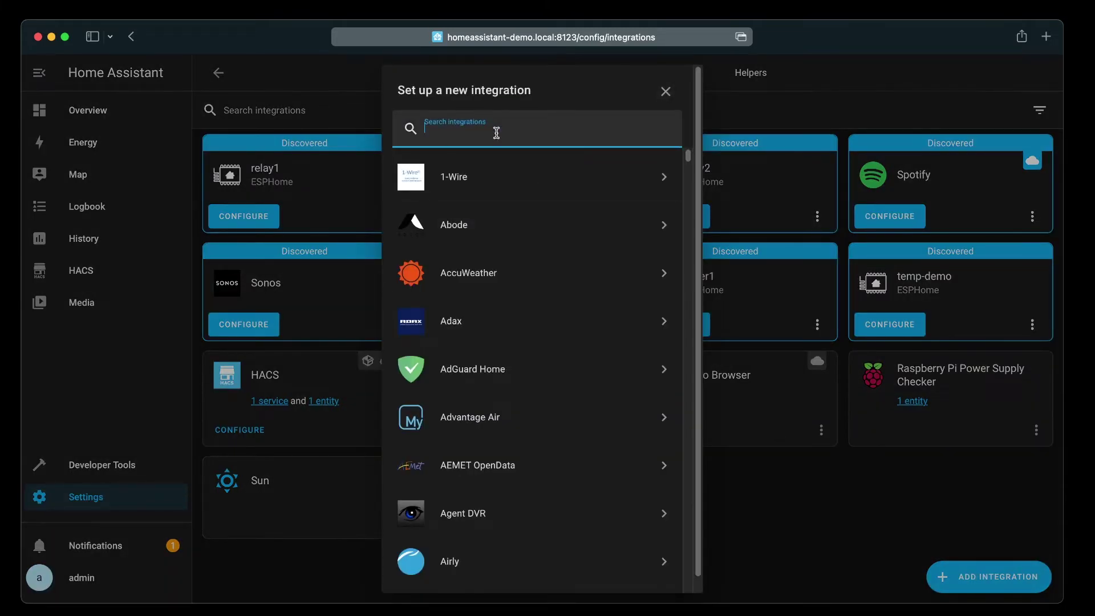
type("miner")
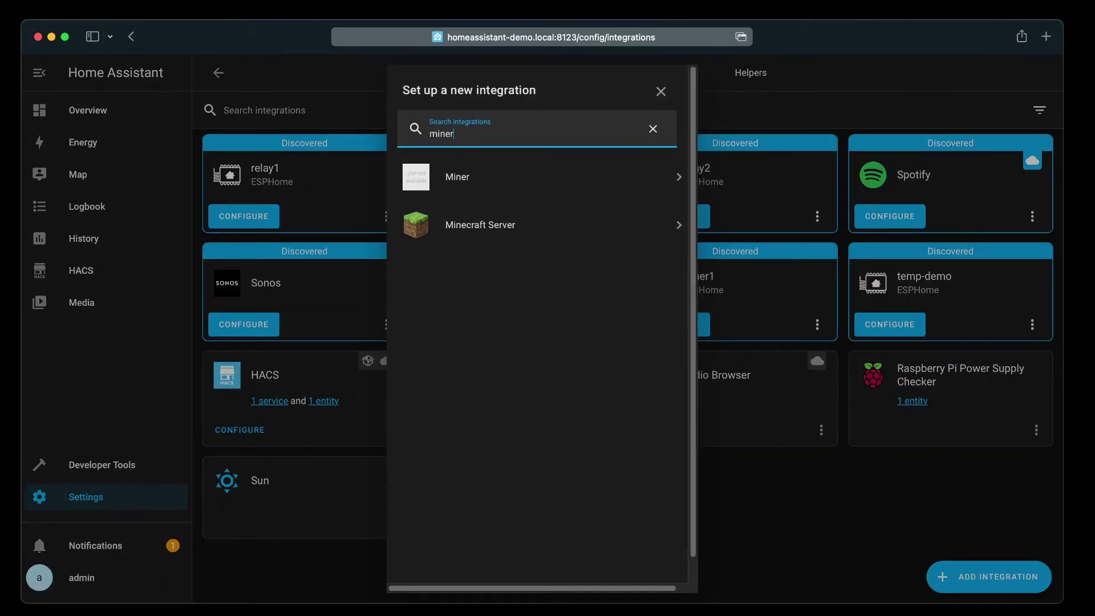
left_click(486, 176)
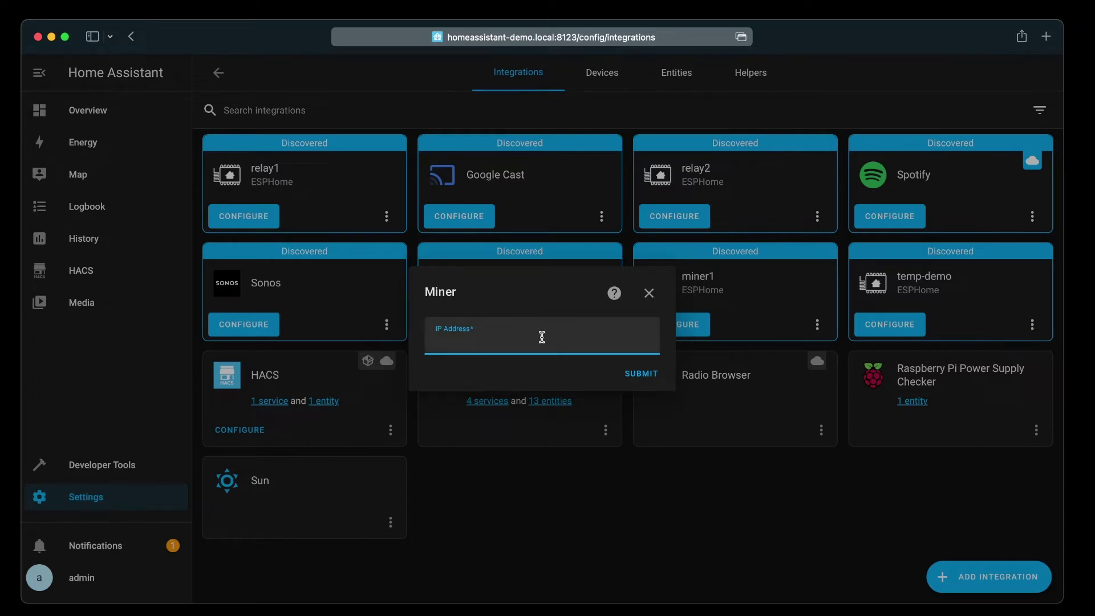
Submit the Miner IP address 192.168.100.101 and keep miner1 as its Home Assistant hostname.
type("192.168.100.101")
left_click(647, 380)
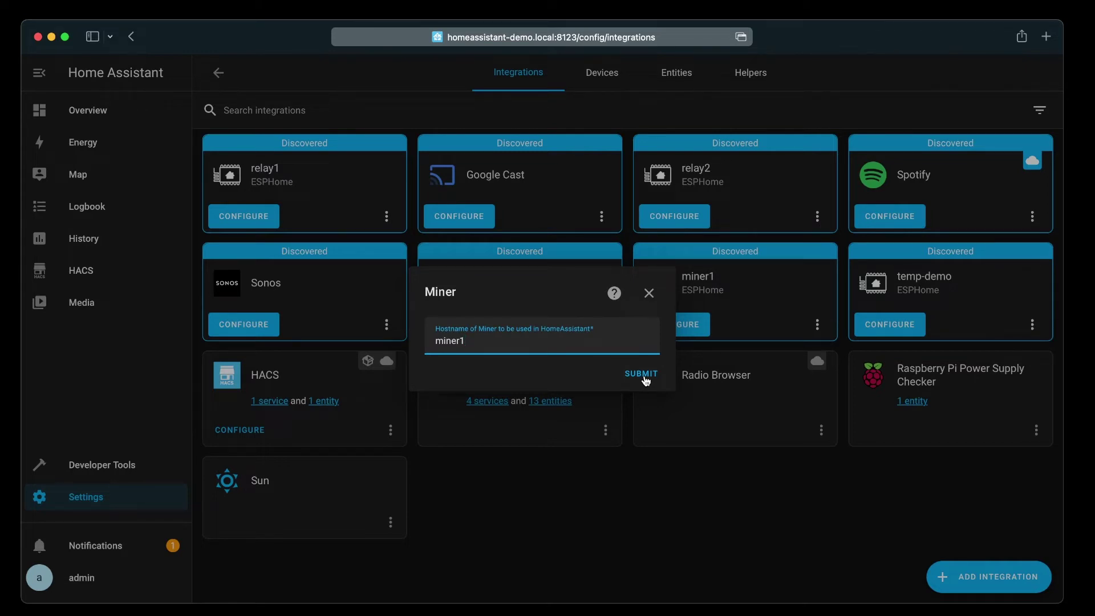
left_click_drag(473, 341, 432, 342)
left_click(483, 343)
left_click(640, 373)
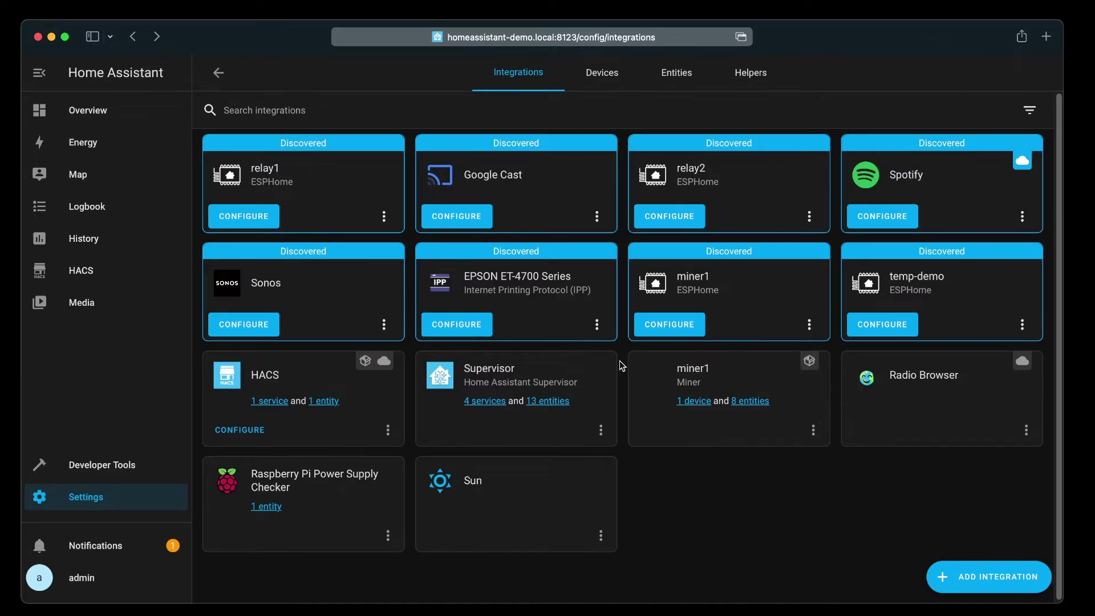
Open the miner1 device and examine its controls and its hashrate, temperature and power sensors.
left_click(694, 402)
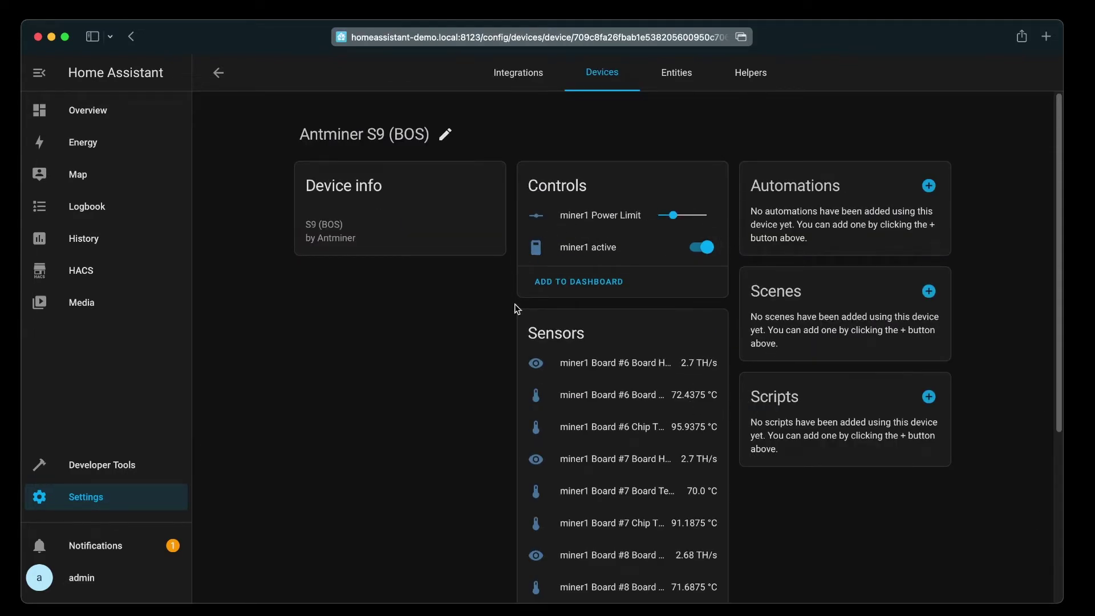
scroll(523, 383, "down", 1)
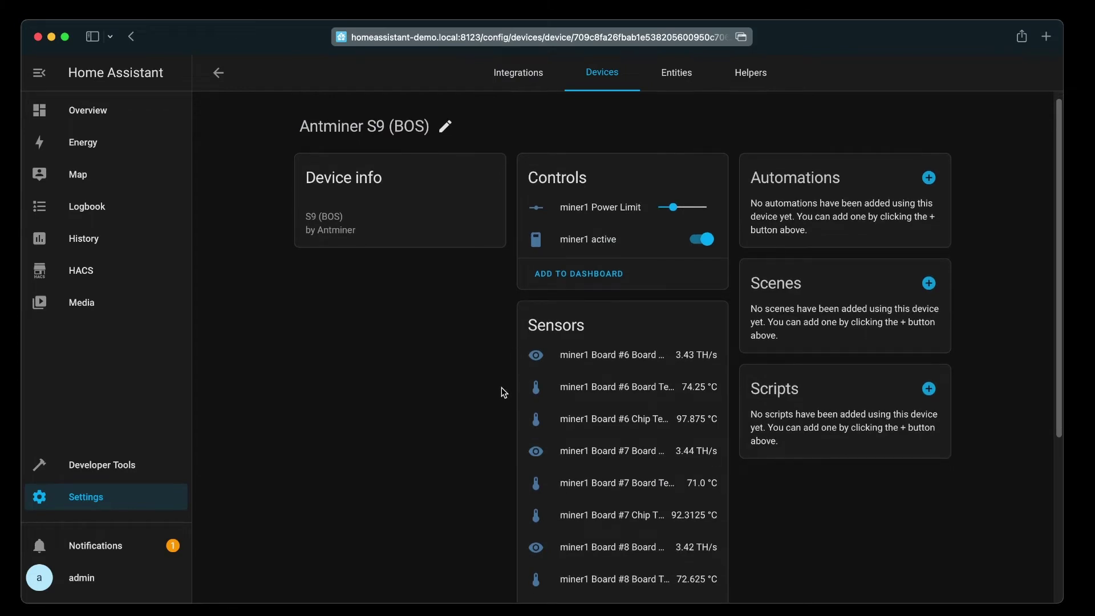
scroll(503, 389, "down", 2)
scroll(501, 385, "up", 1)
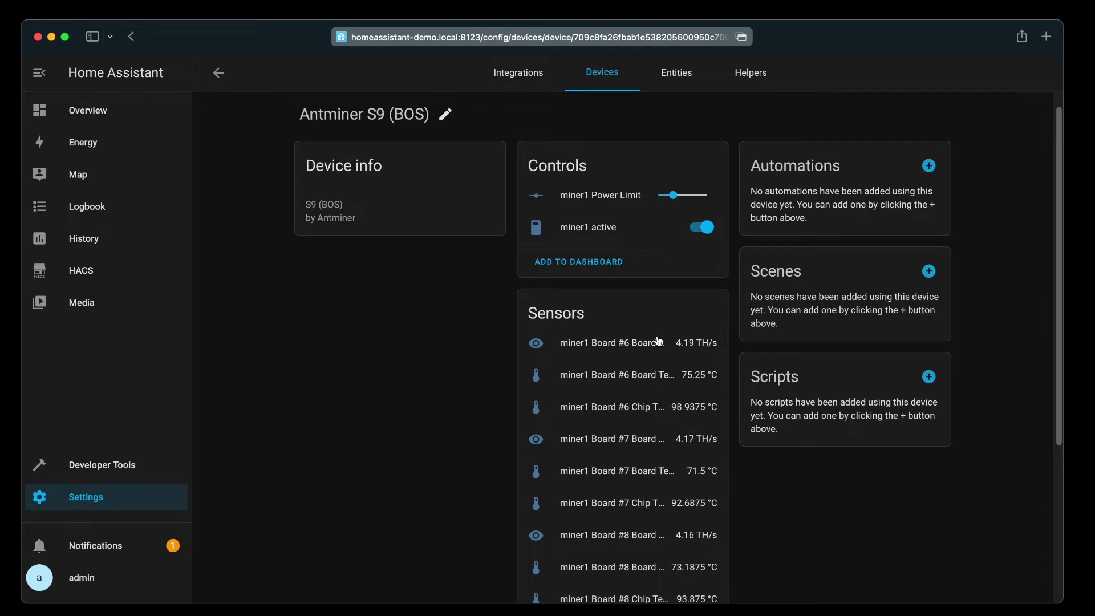
scroll(656, 339, "down", 2)
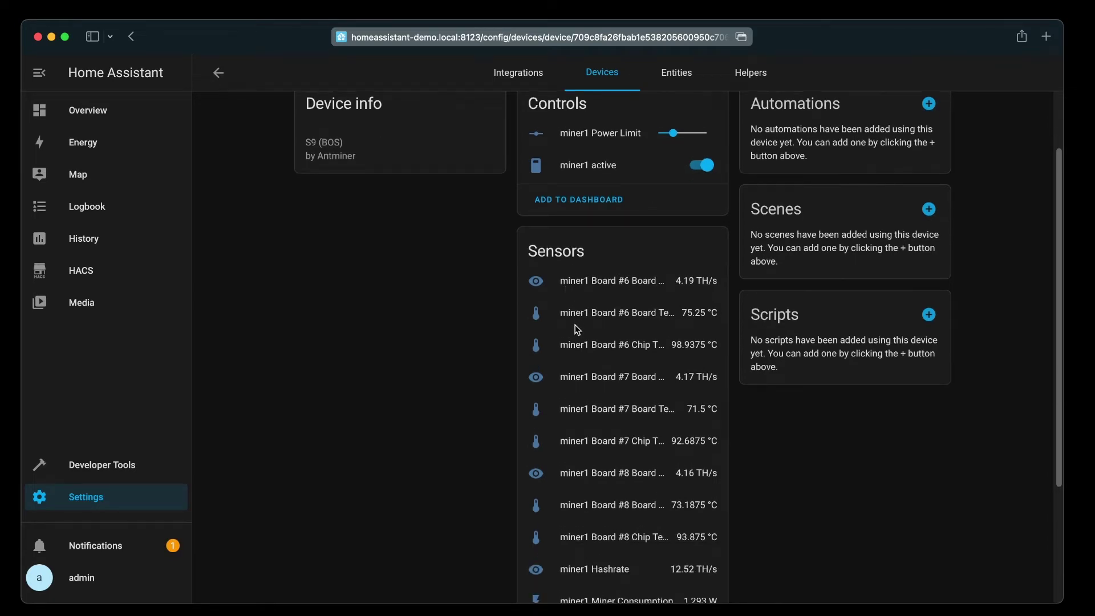
scroll(576, 328, "down", 1)
scroll(621, 283, "down", 5)
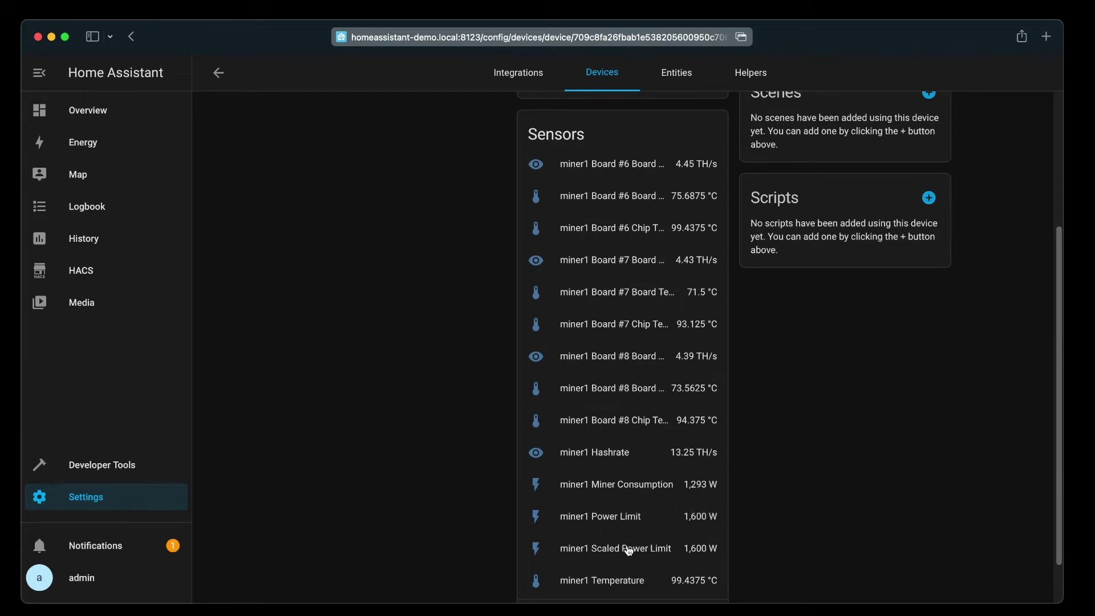
scroll(665, 552, "down", 1)
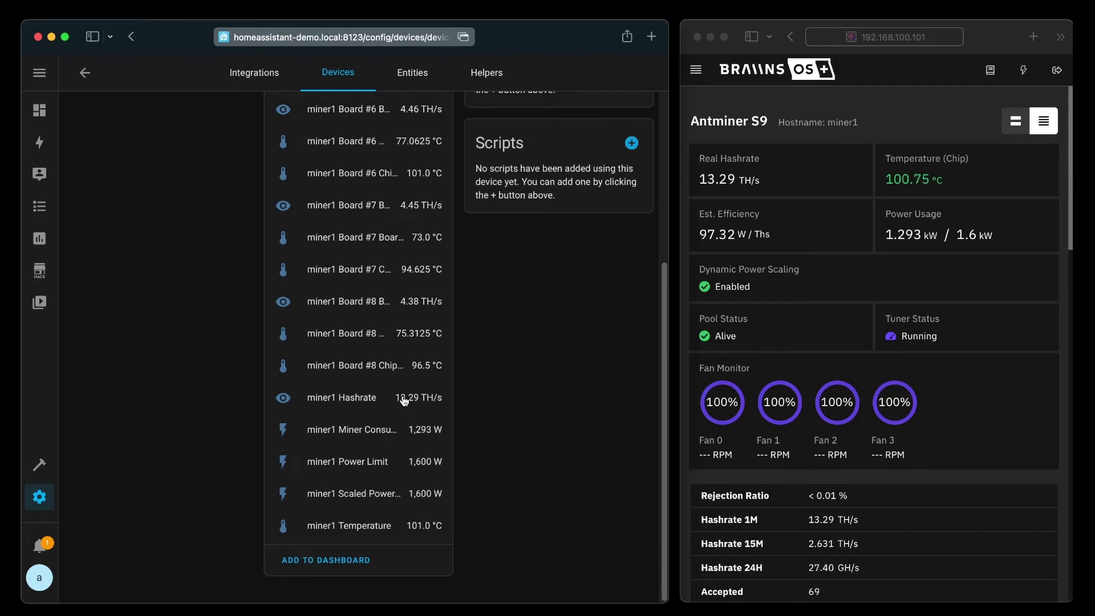
Switch off the miner1 active control on the Antminer S9 device page.
scroll(405, 401, "up", 5)
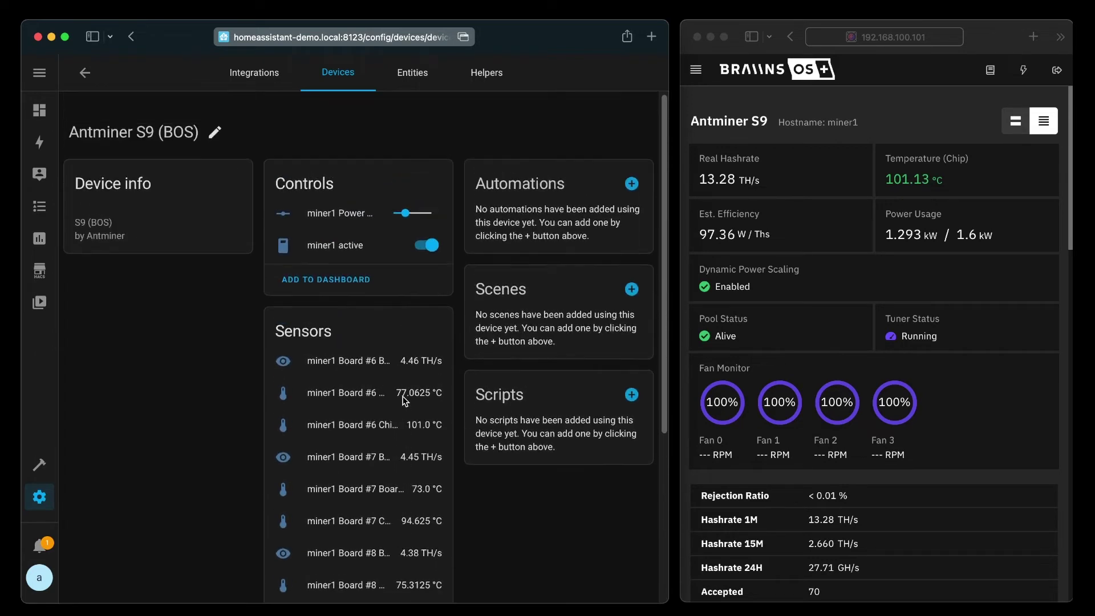
left_click(428, 251)
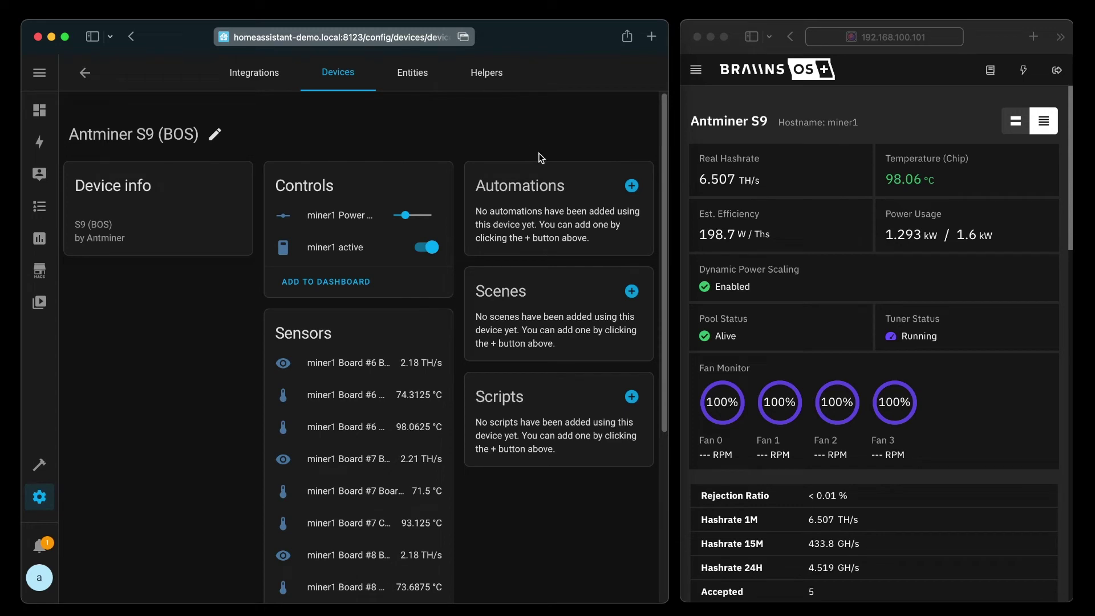
Lower the miner1 Power Limit to 600 W and compare it with the power usage limit on the Braiins OS+ page.
left_click(960, 240)
left_click_drag(961, 240, 978, 237)
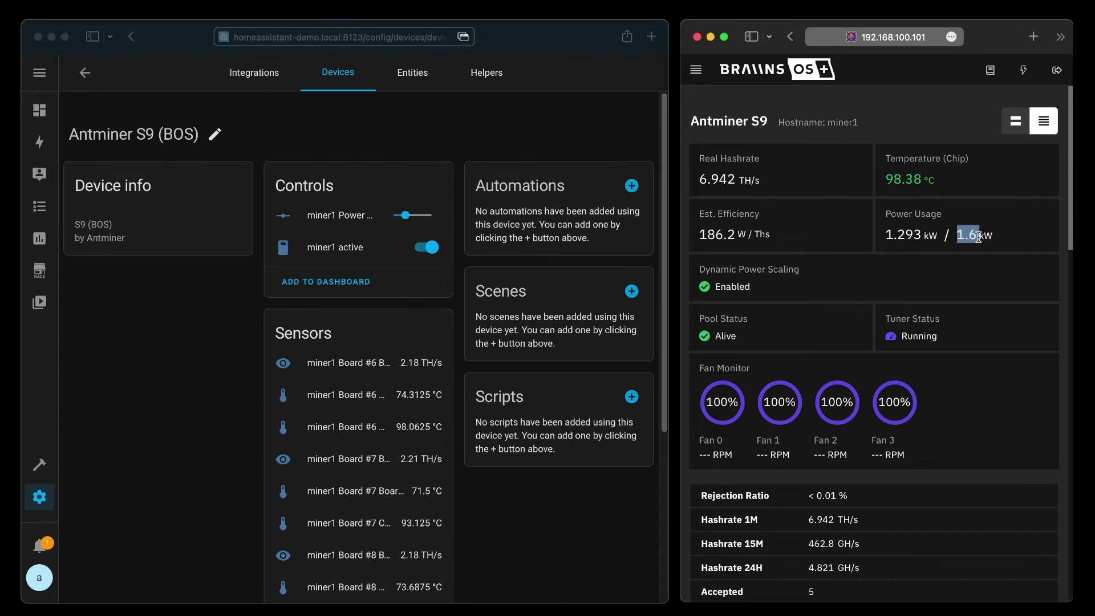
left_click(423, 132)
left_click(405, 219)
left_click_drag(405, 219, 399, 221)
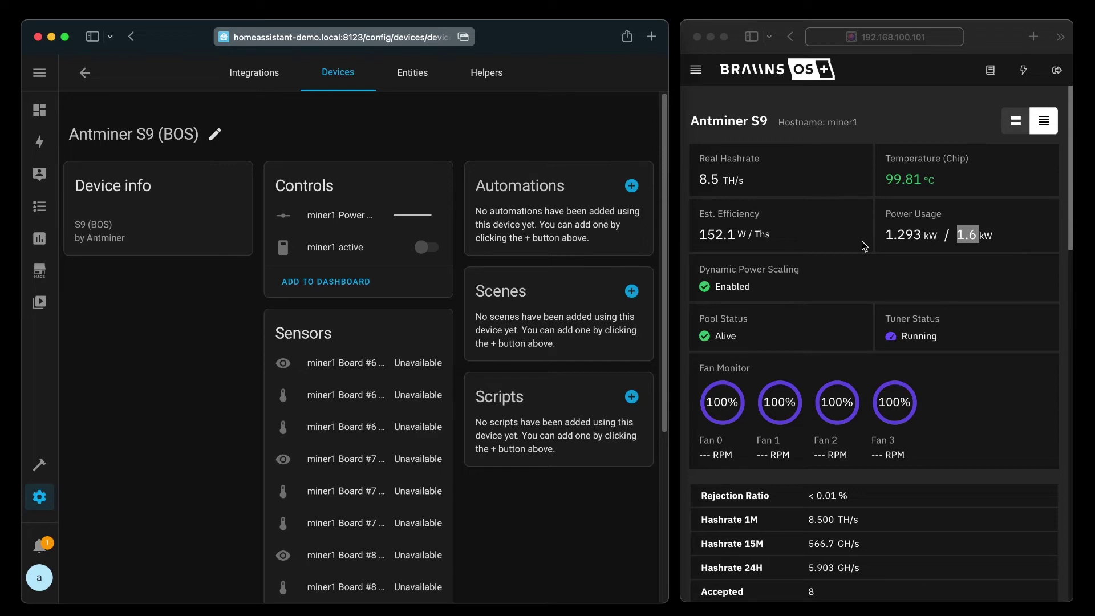
left_click(943, 235)
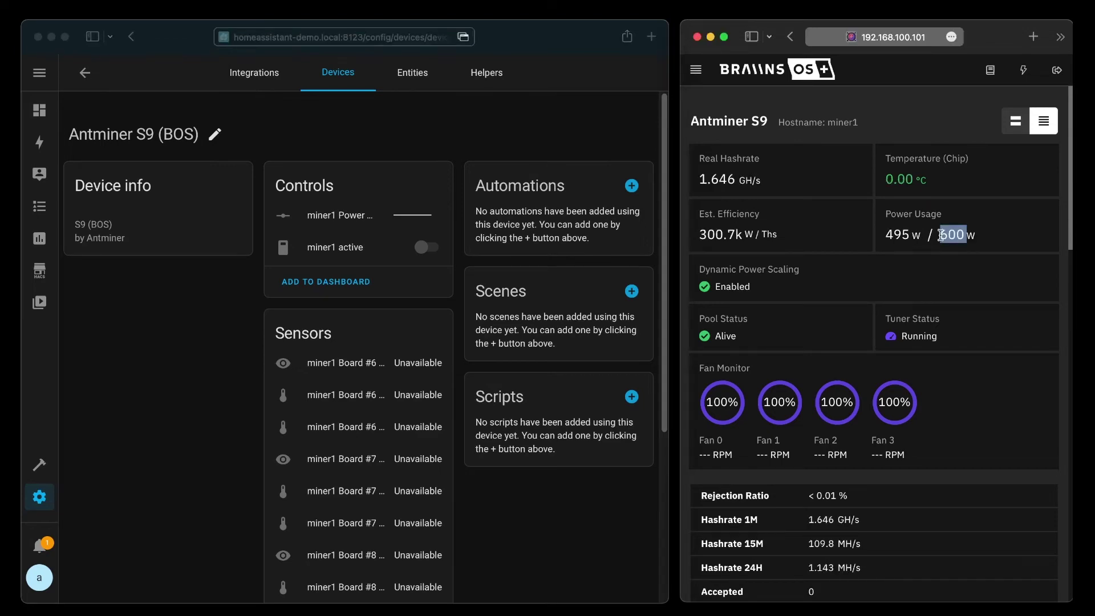
left_click_drag(943, 235, 964, 239)
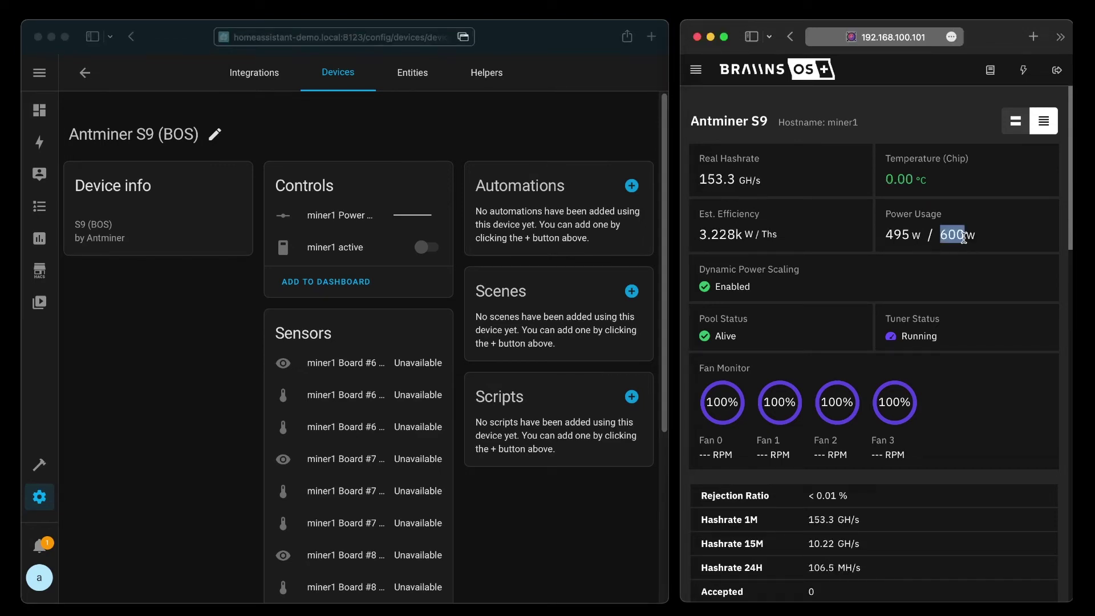
Raise the miner1 Power Limit to 1.6 kW and check the limit on the Braiins OS+ page.
left_click(400, 218)
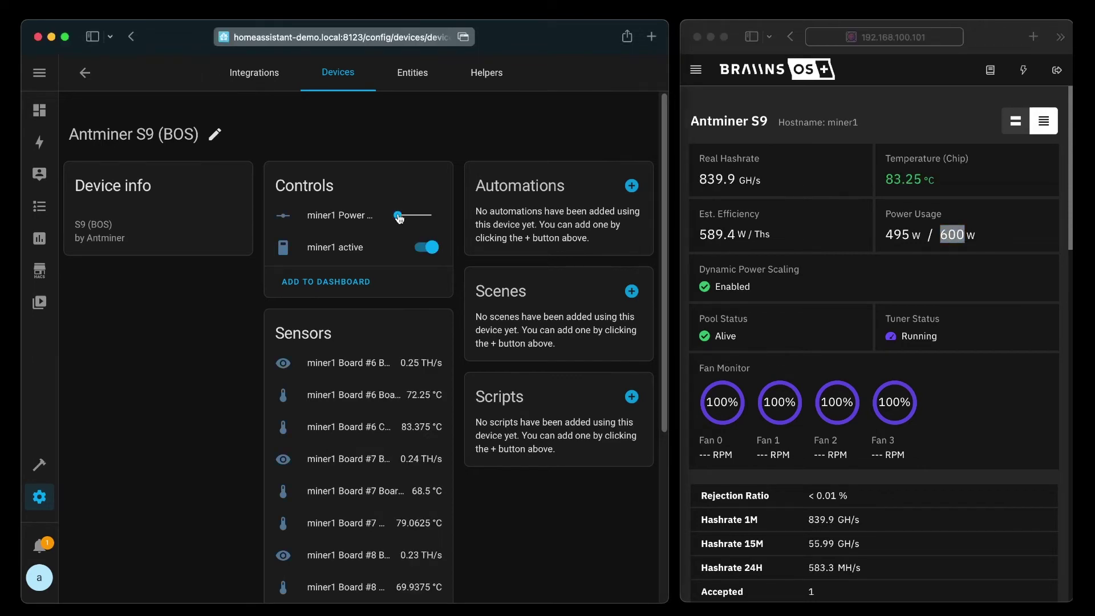
left_click_drag(400, 218, 408, 222)
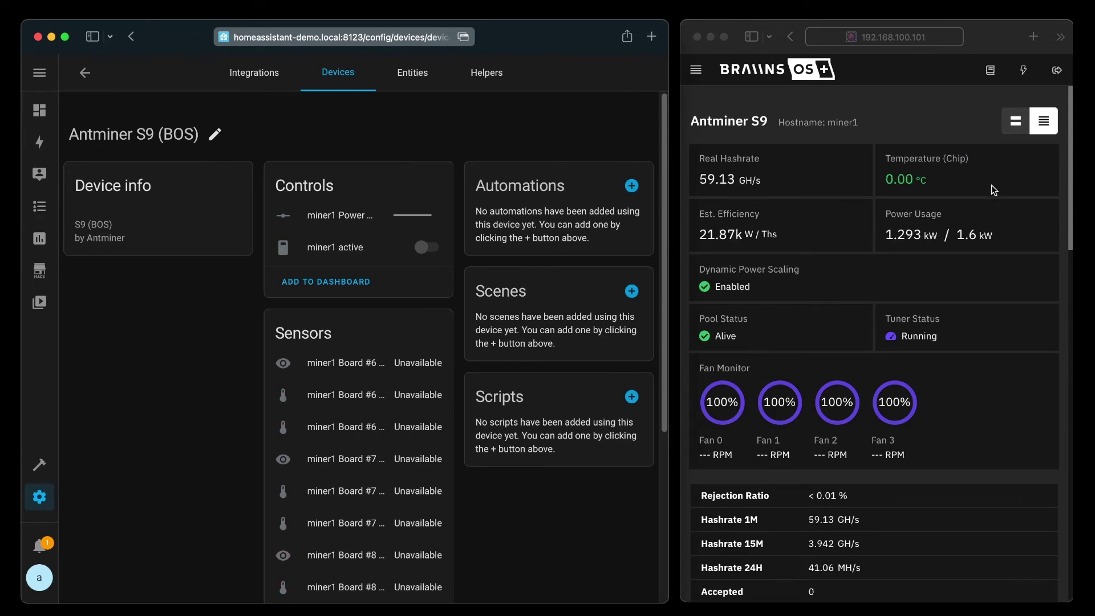
left_click_drag(958, 231, 979, 237)
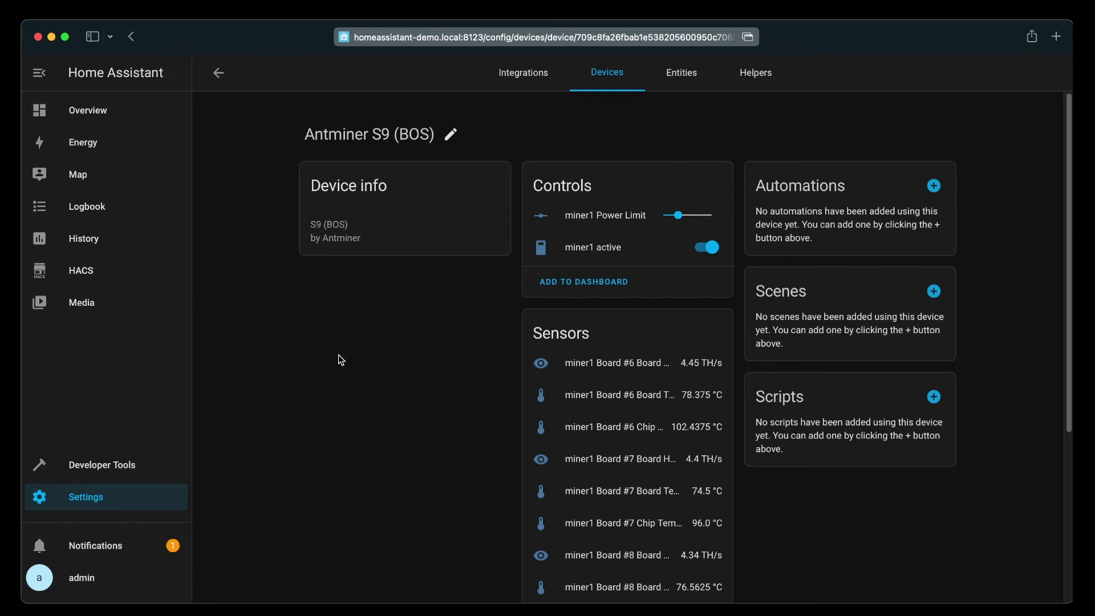
Add the discovered ESPHome node temp-demo from Devices & Services without assigning an area.
left_click(162, 503)
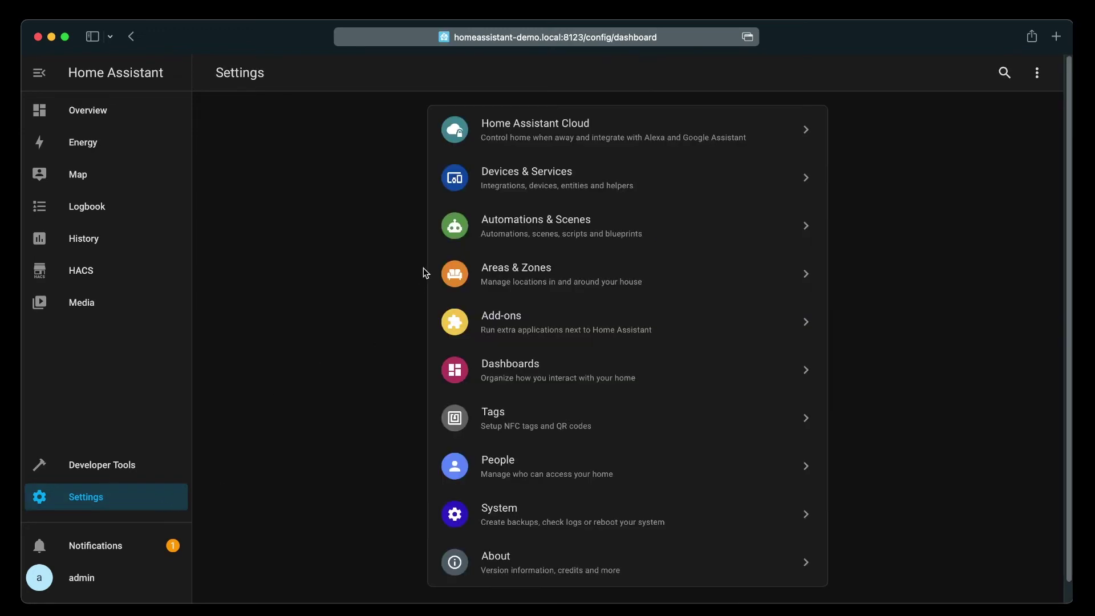
left_click(515, 185)
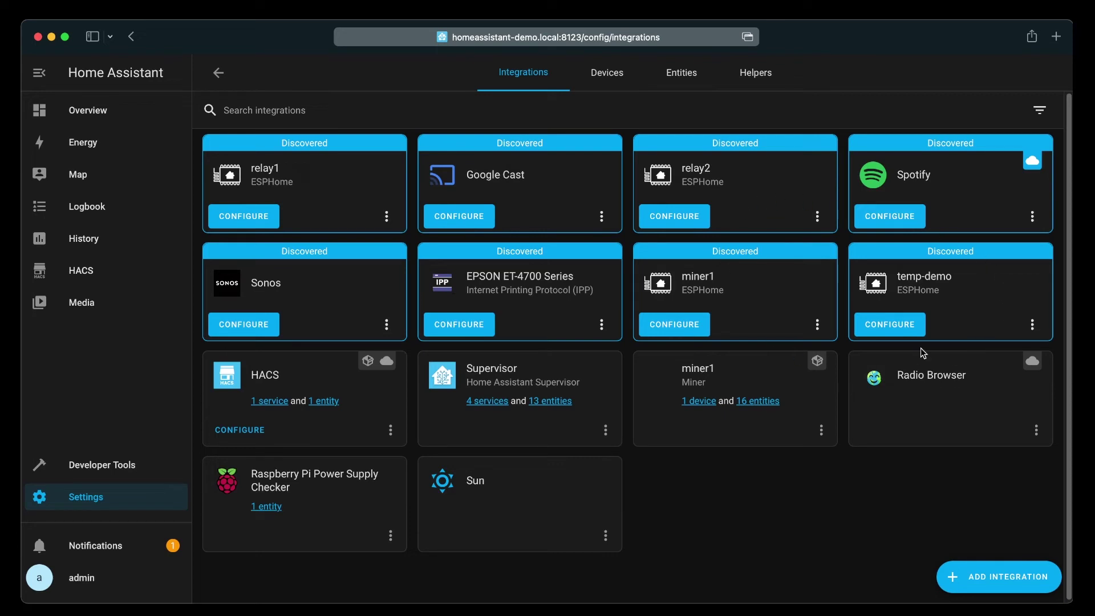
left_click(898, 325)
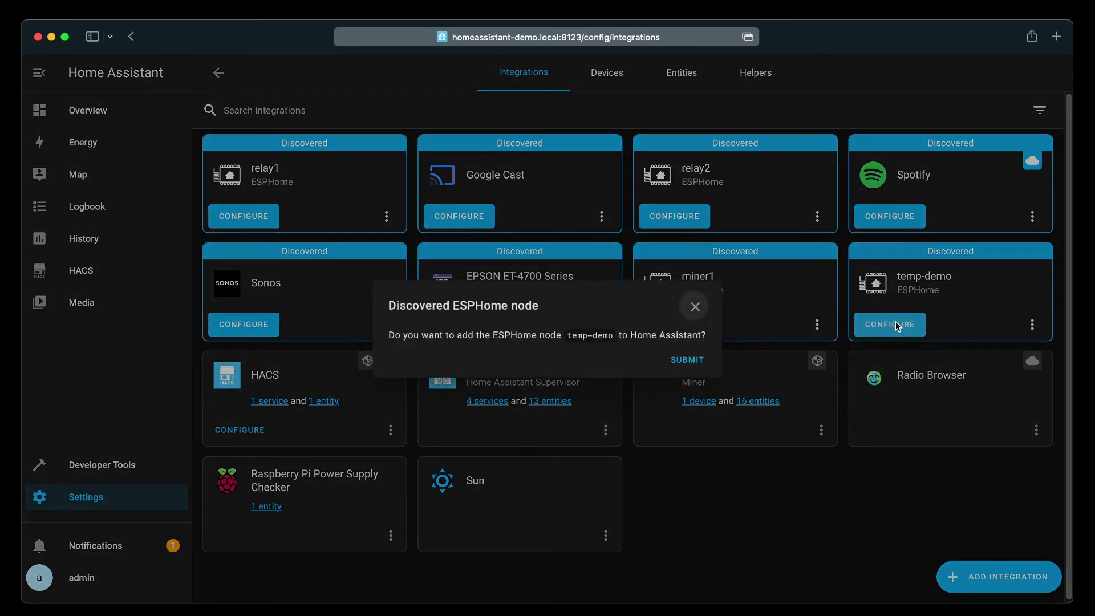
left_click(699, 362)
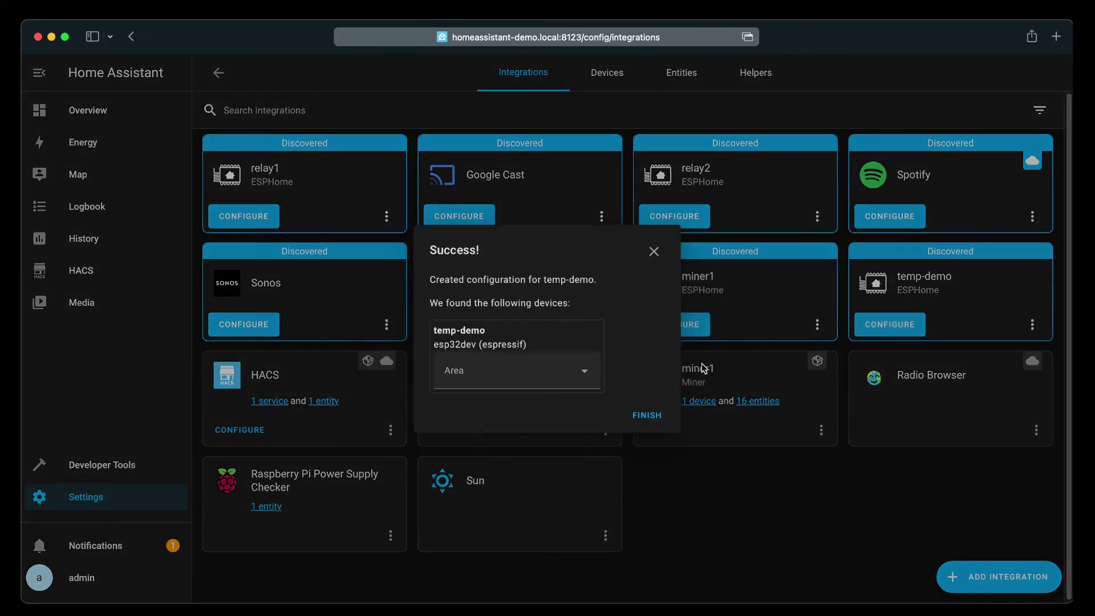
left_click(659, 418)
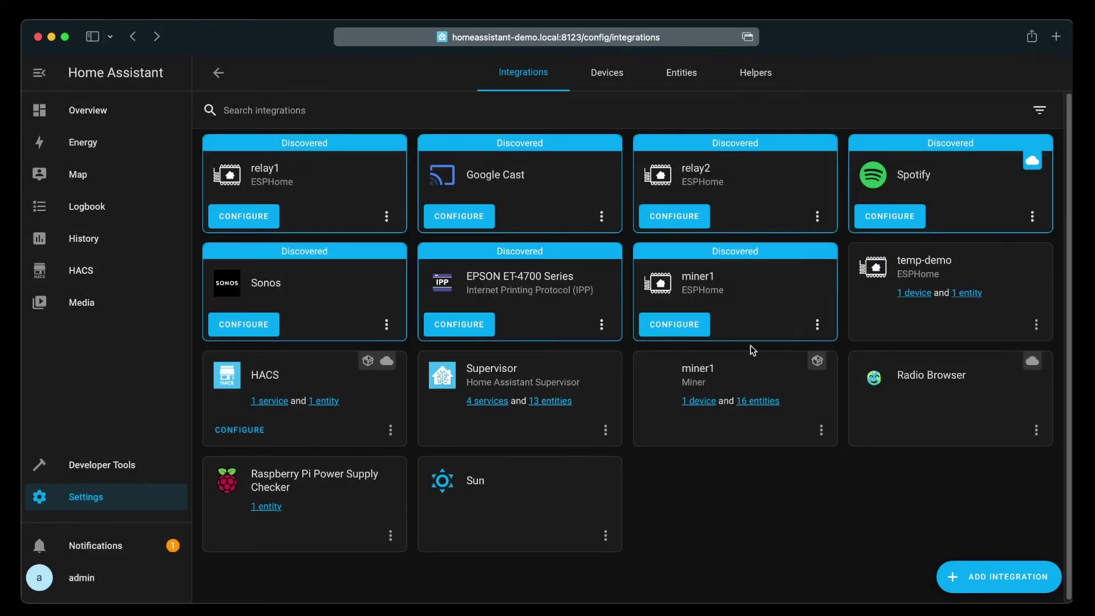
Create a temp-demo automation triggered by Demo Temperature temperature changes and name it "Turn off miner when temperature above 30C".
left_click(914, 293)
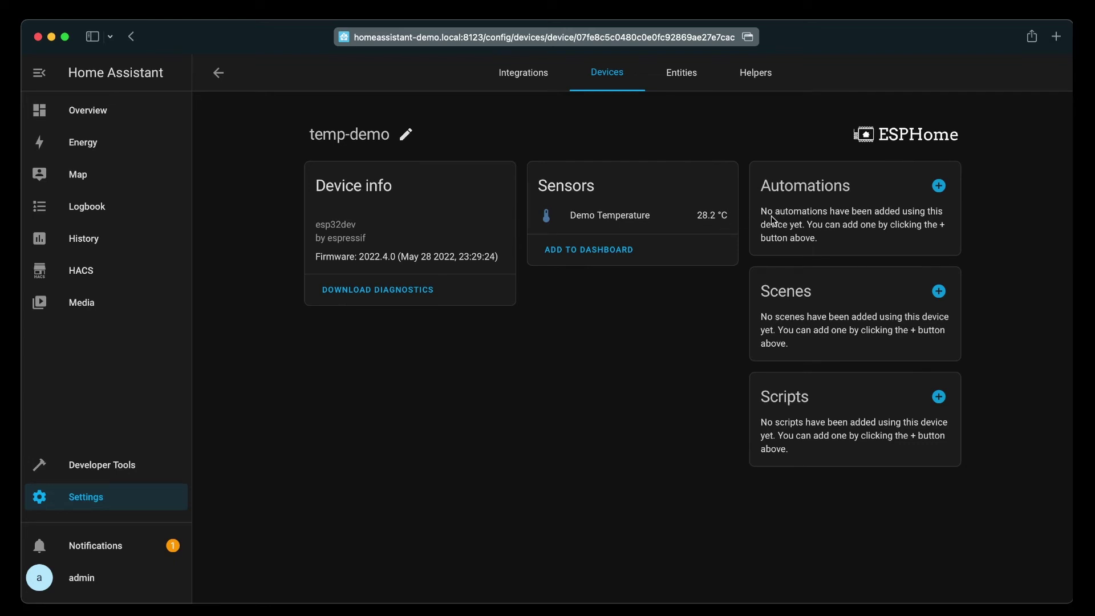
left_click(941, 189)
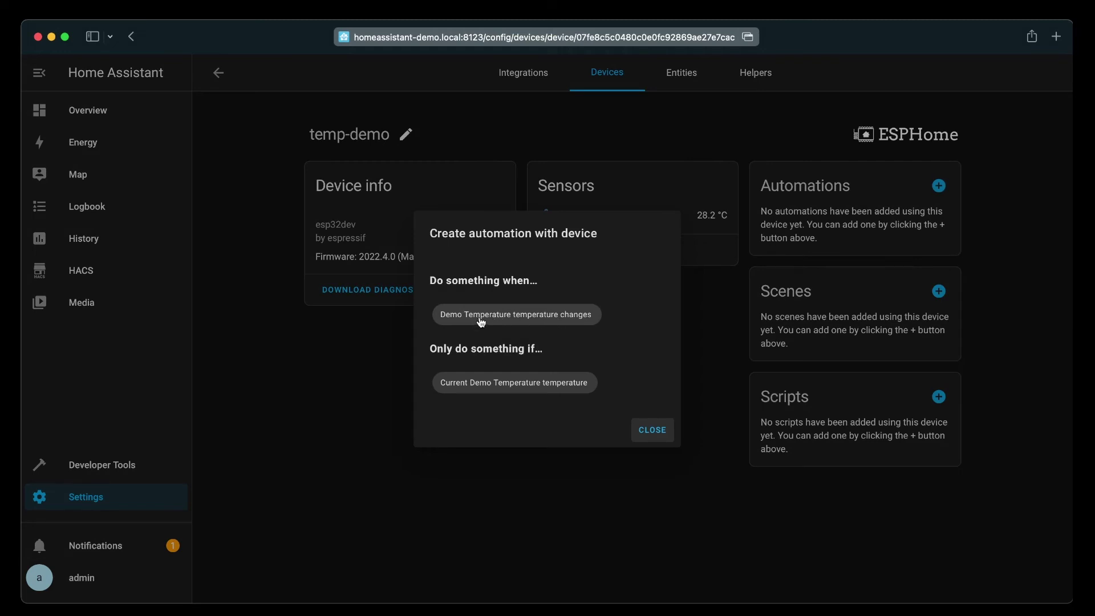
left_click(523, 319)
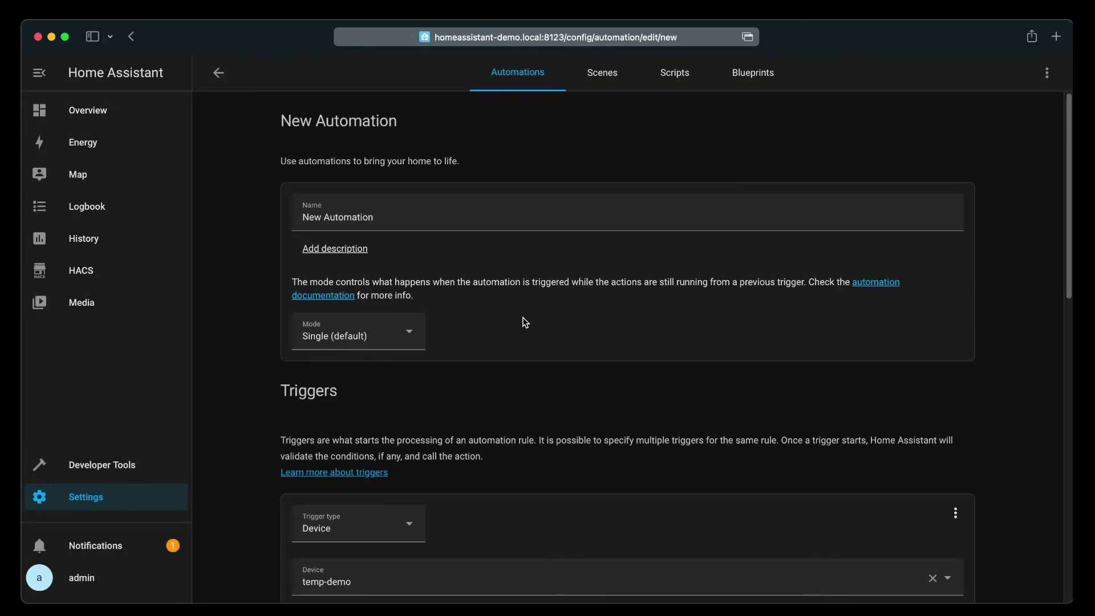
triple_click(394, 219)
type("Tu")
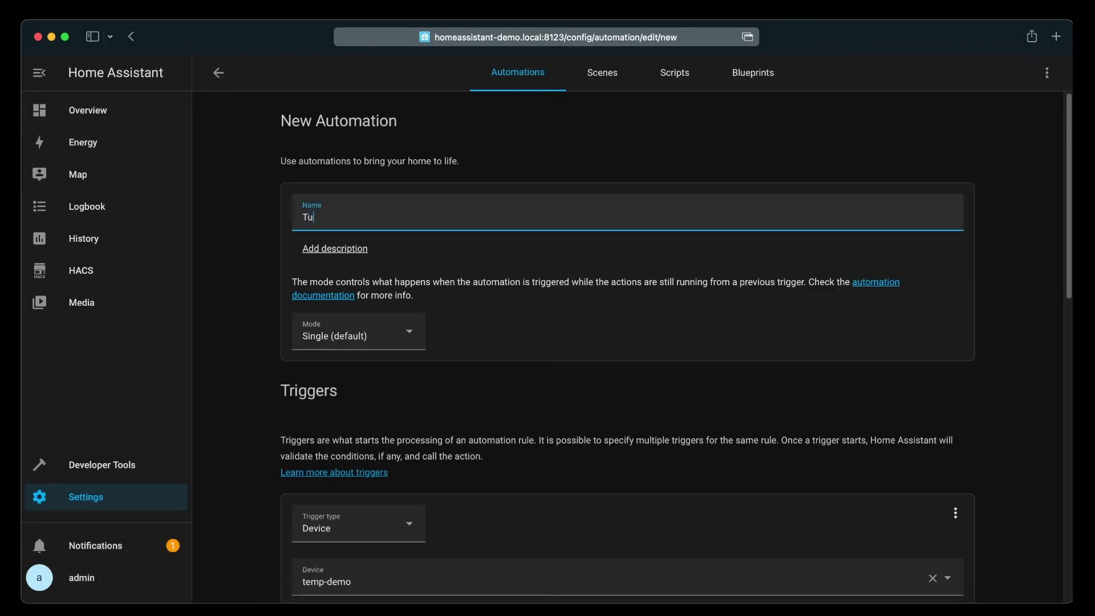
type("rn off miner when temperature a")
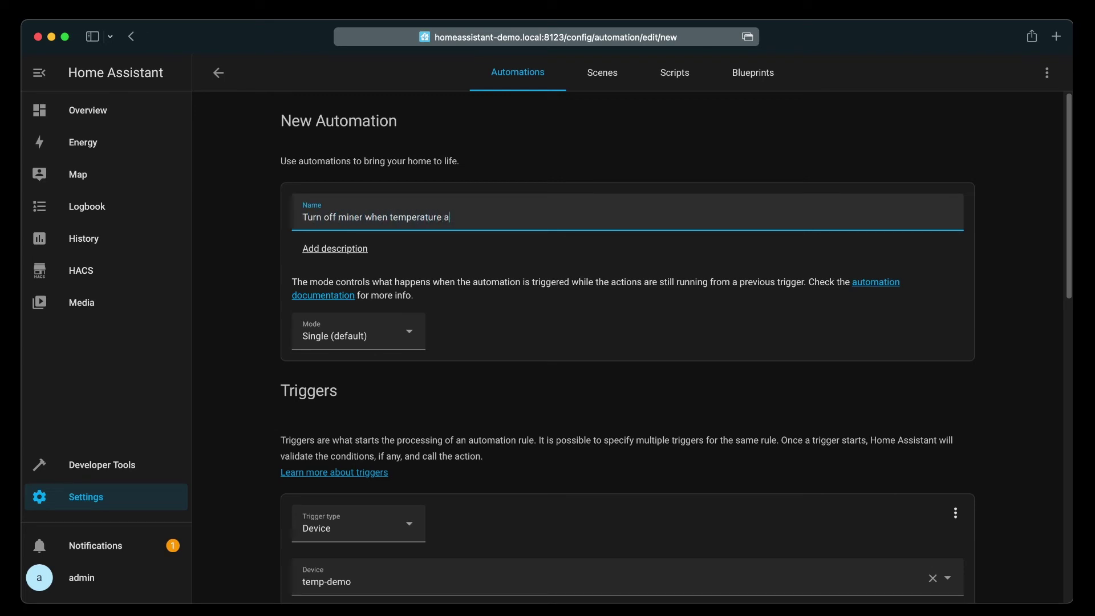
type("bove 30C")
Set the Demo Temperature trigger's Above threshold to 30 °C.
scroll(467, 358, "down", 3)
scroll(467, 358, "down", 3)
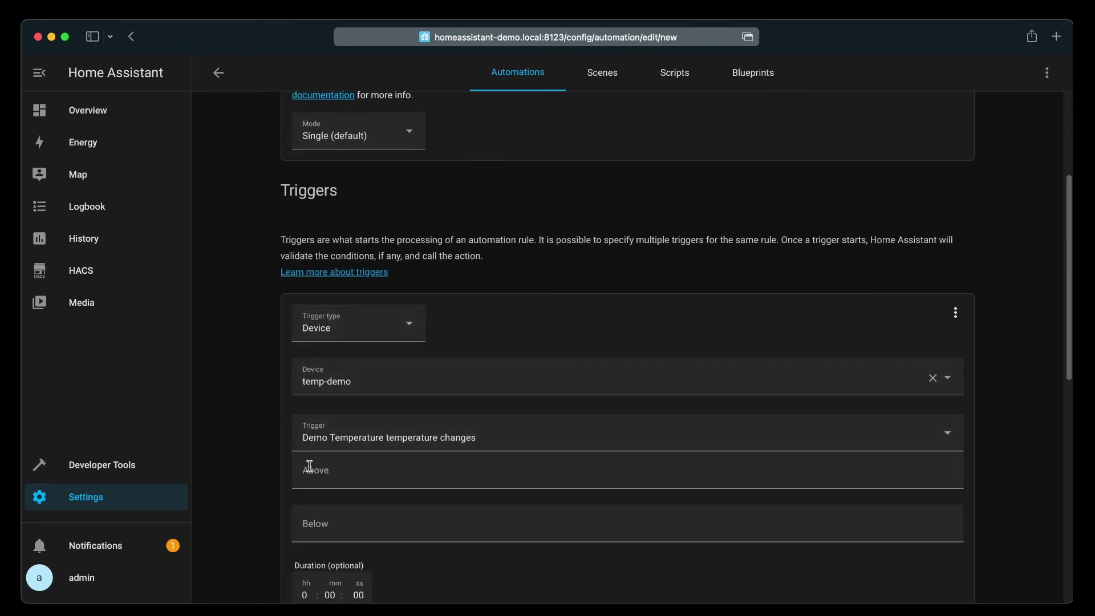
left_click(355, 469)
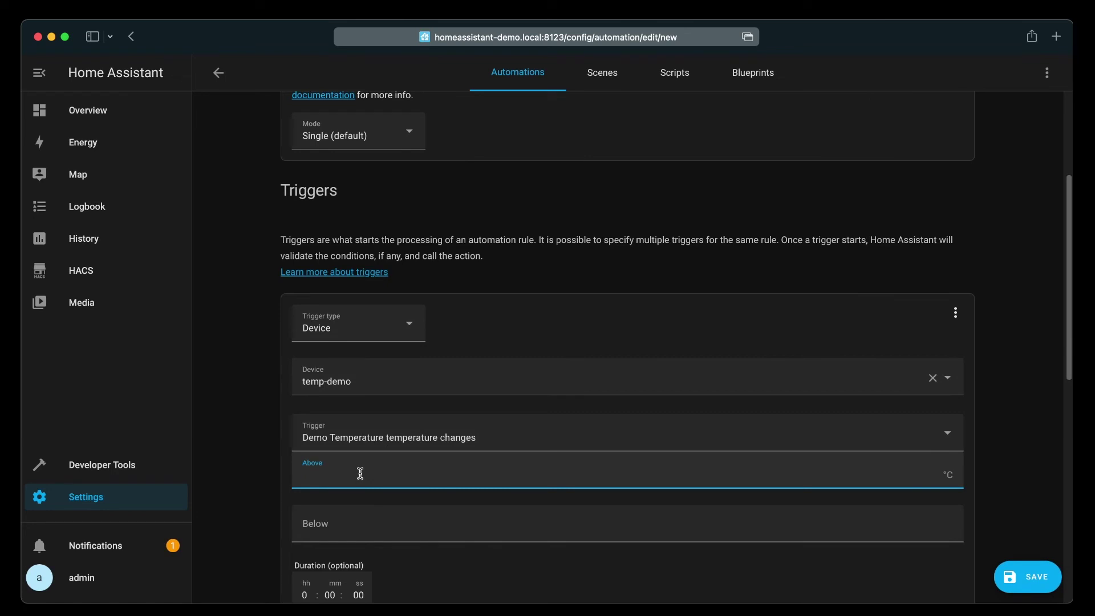
type("30")
left_click(284, 507)
scroll(284, 502, "down", 5)
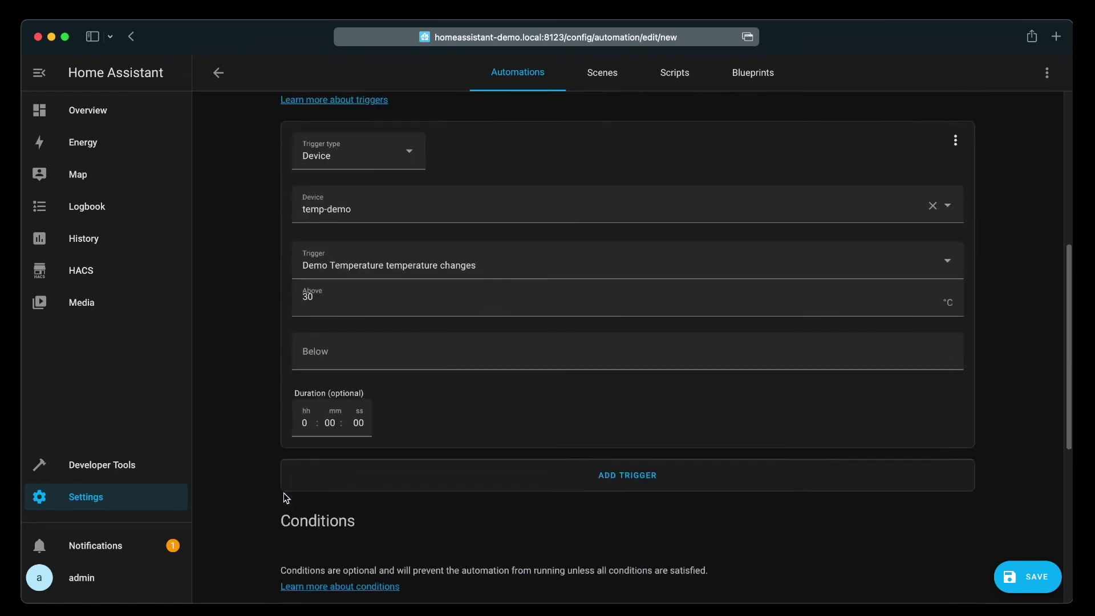
Set the automation's device action to "Turn off miner1 active" on Antminer S9 (BOS) and save the automation.
scroll(284, 494, "down", 10)
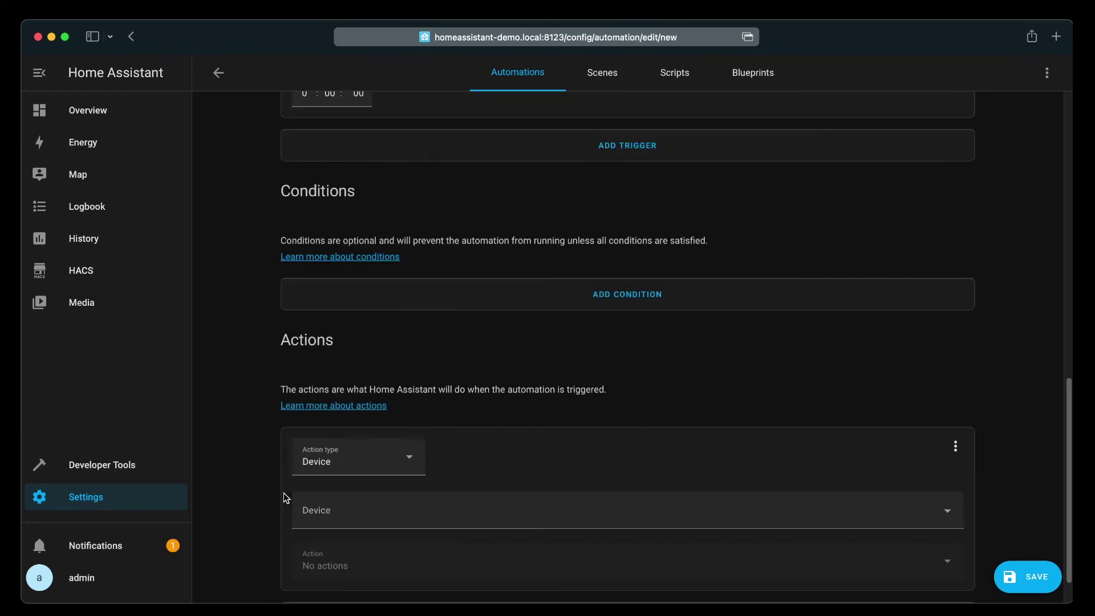
left_click(350, 502)
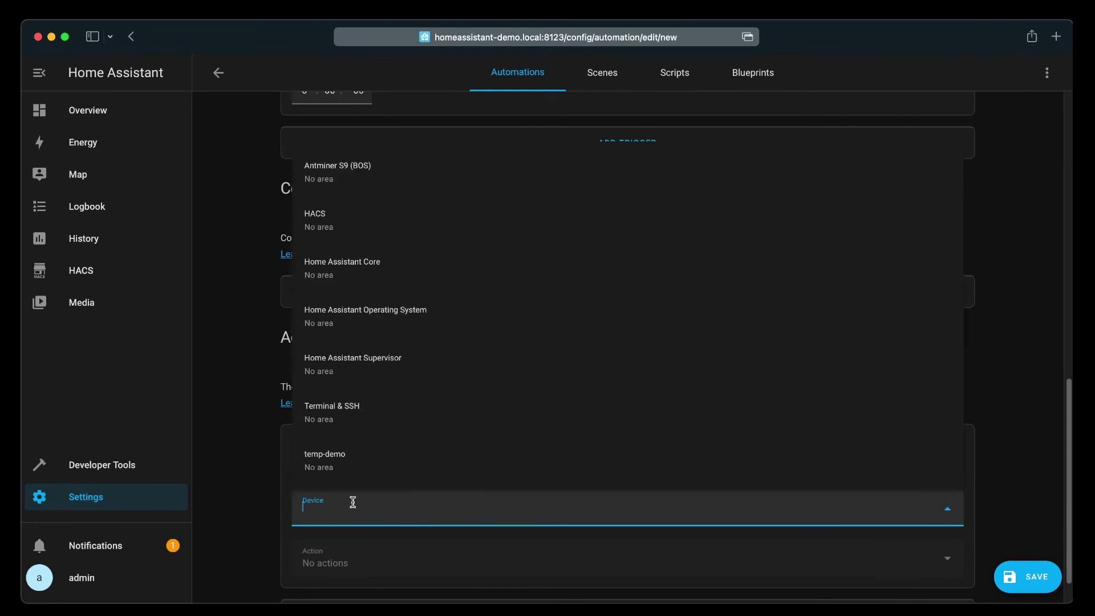
left_click(336, 174)
scroll(232, 484, "up", 1)
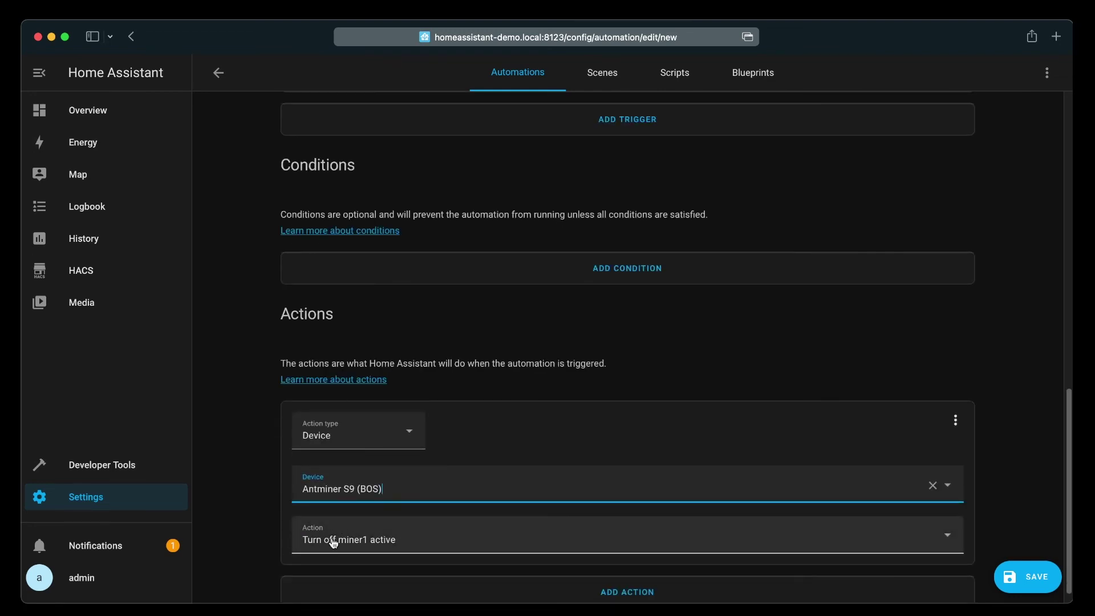
scroll(330, 539, "down", 1)
left_click(1033, 579)
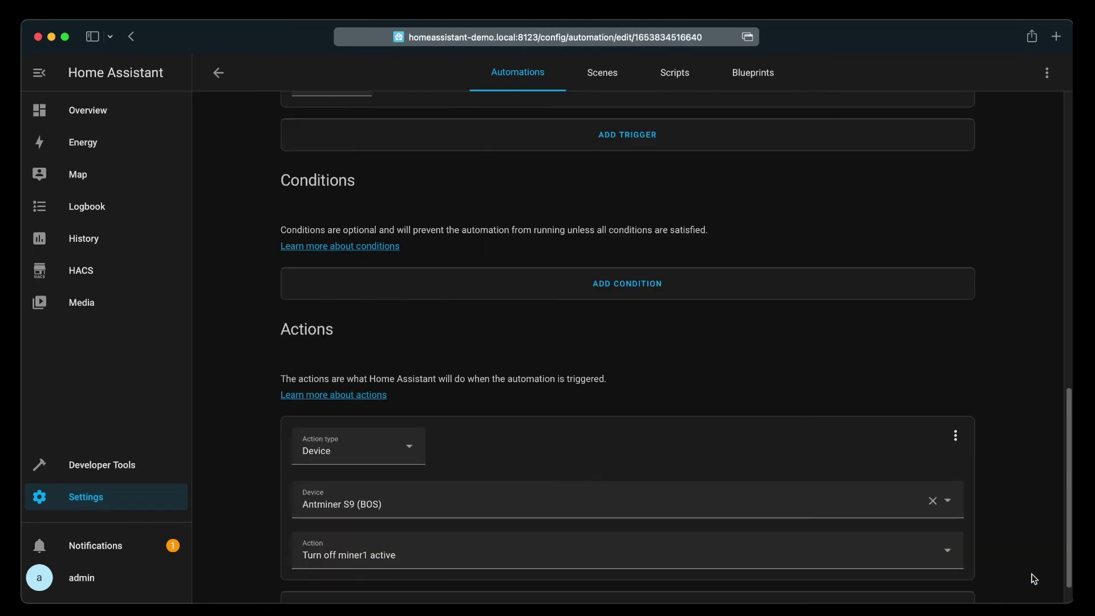
Return to the temp-demo device, close the automation creation dialog, and open the miner1 device from the integrations.
left_click(219, 73)
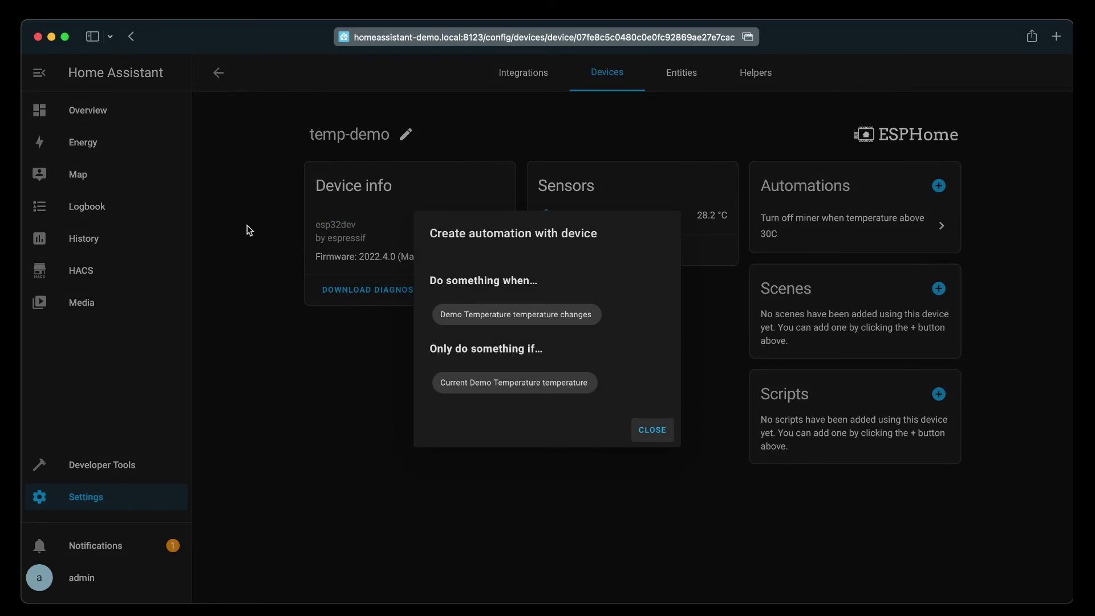
left_click(656, 432)
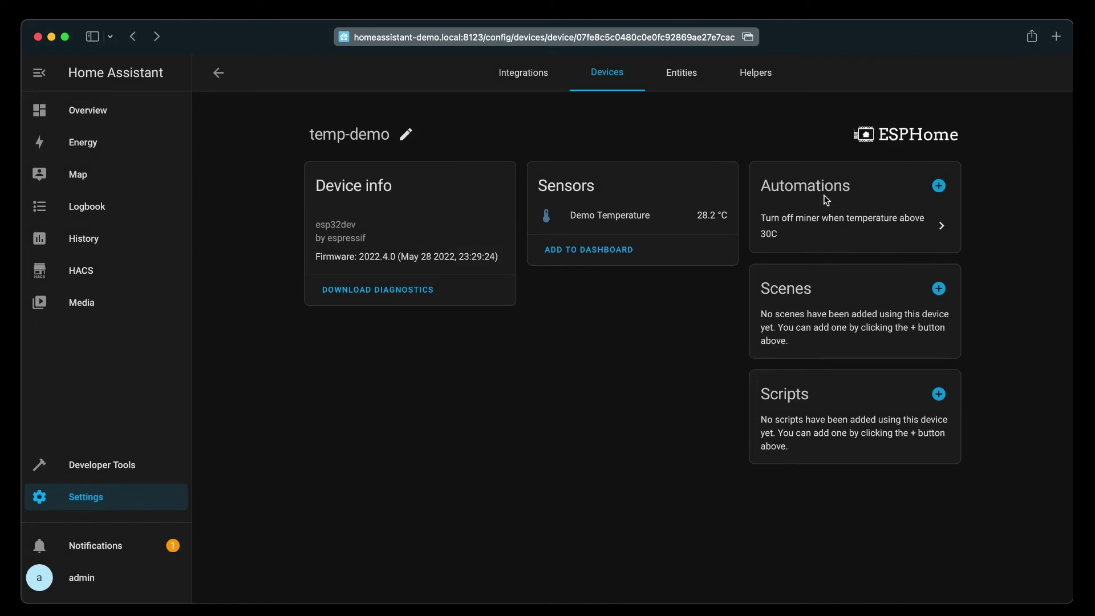
left_click(518, 75)
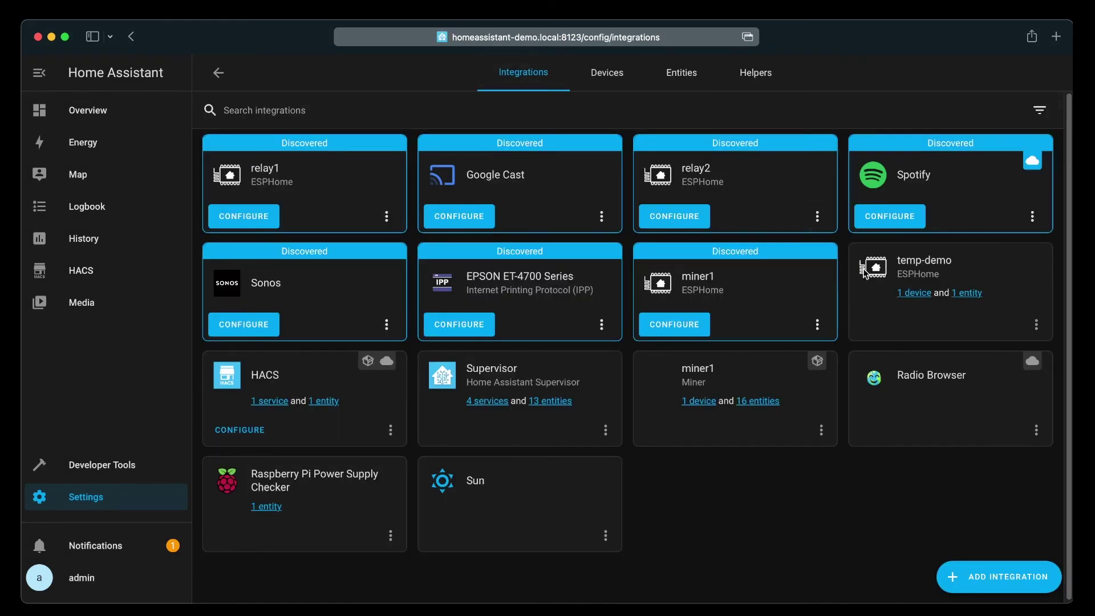
left_click(700, 402)
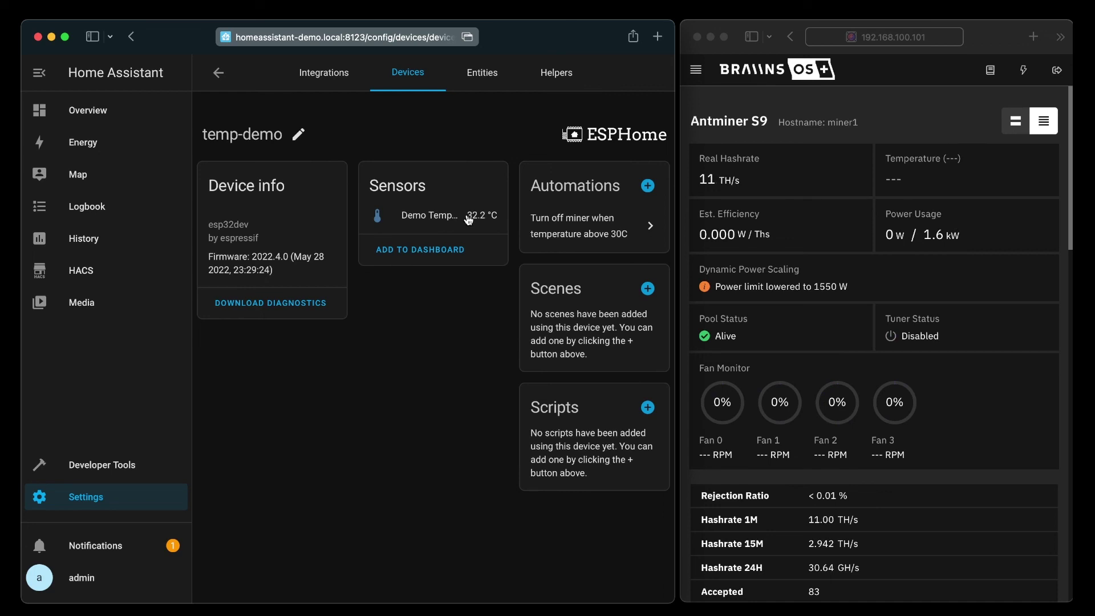
Create another temp-demo automation triggered when Demo Temperature changes to below 28 °C.
left_click(649, 186)
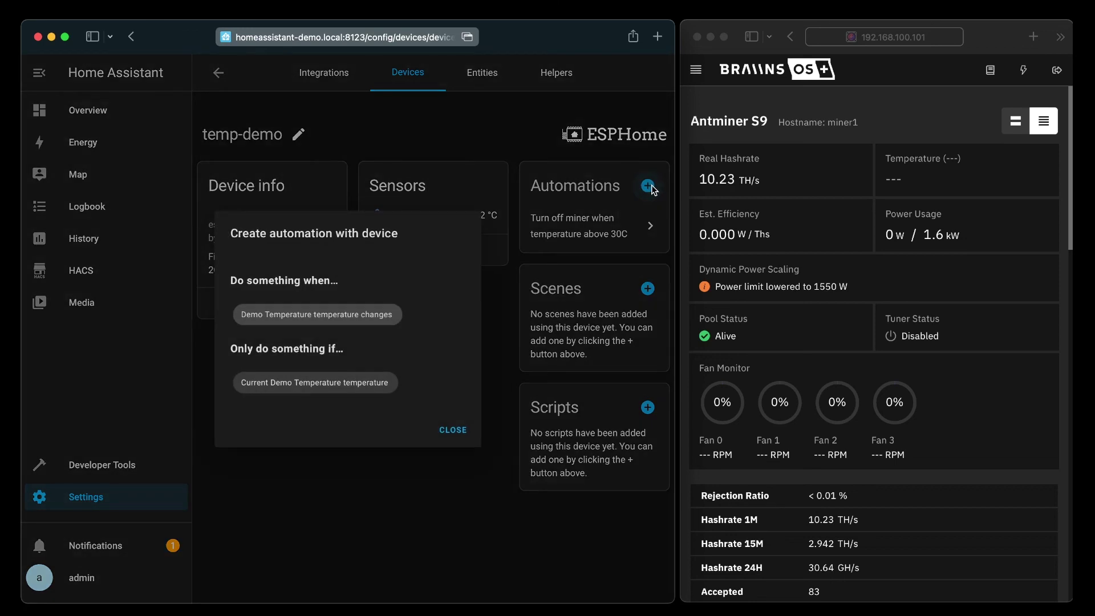
left_click(346, 315)
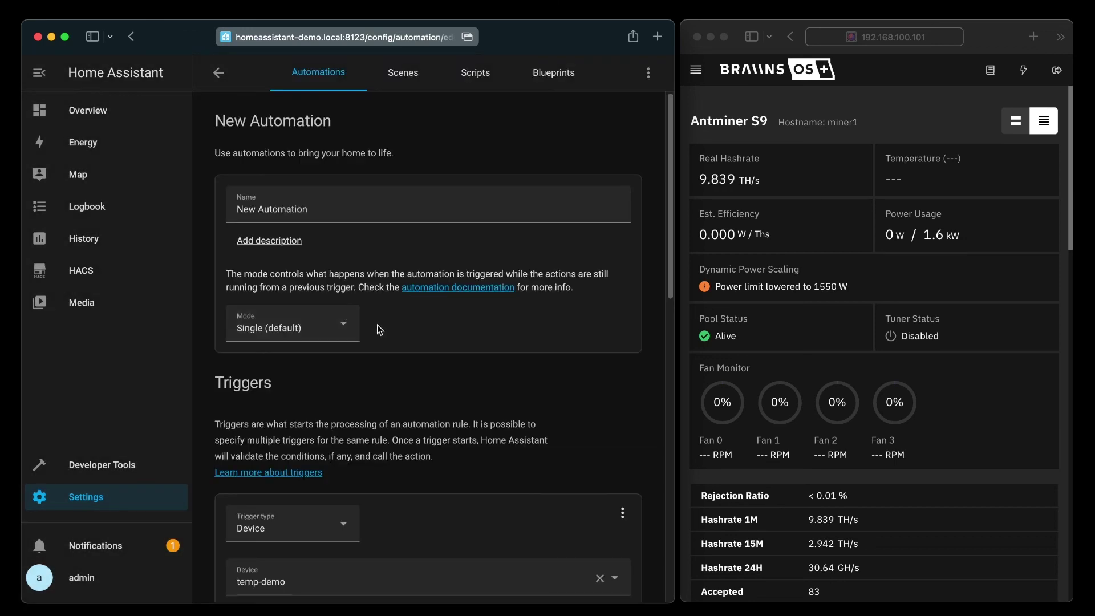
scroll(393, 367, "down", 5)
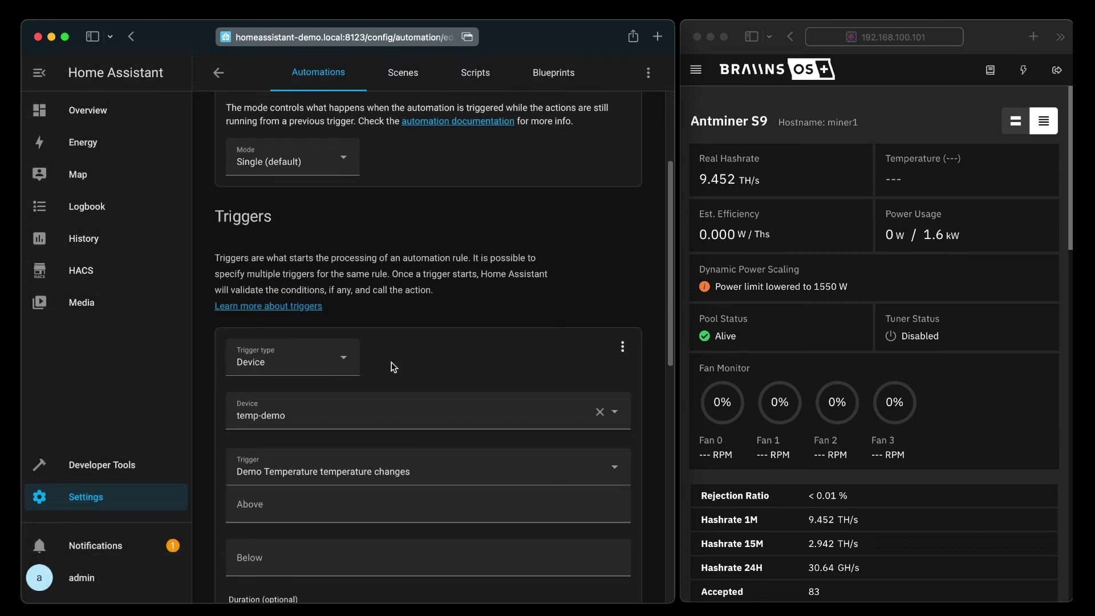
left_click(291, 561)
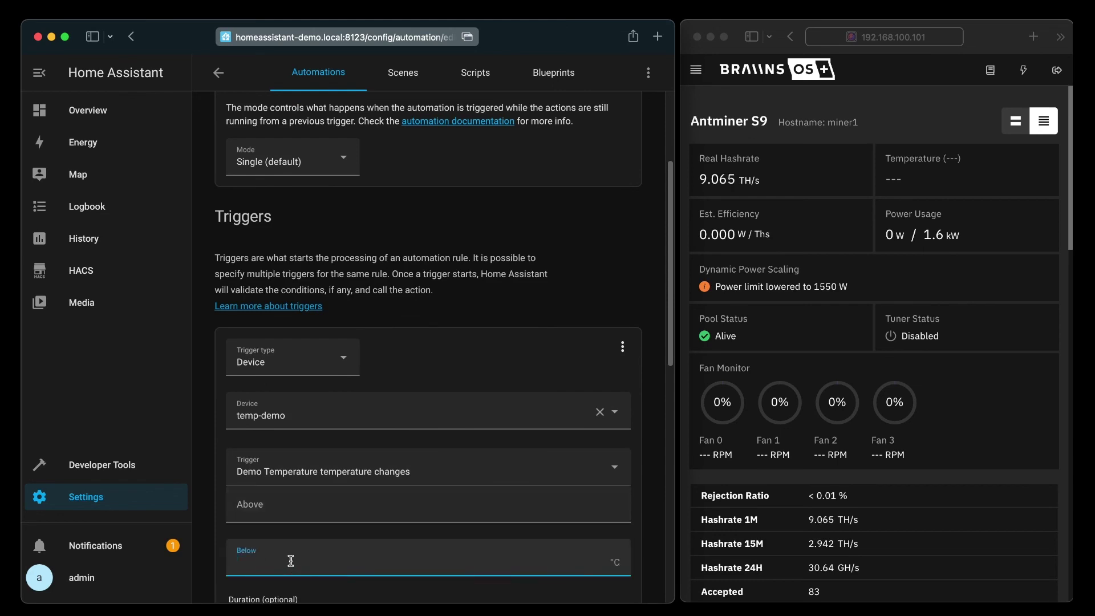
type("28")
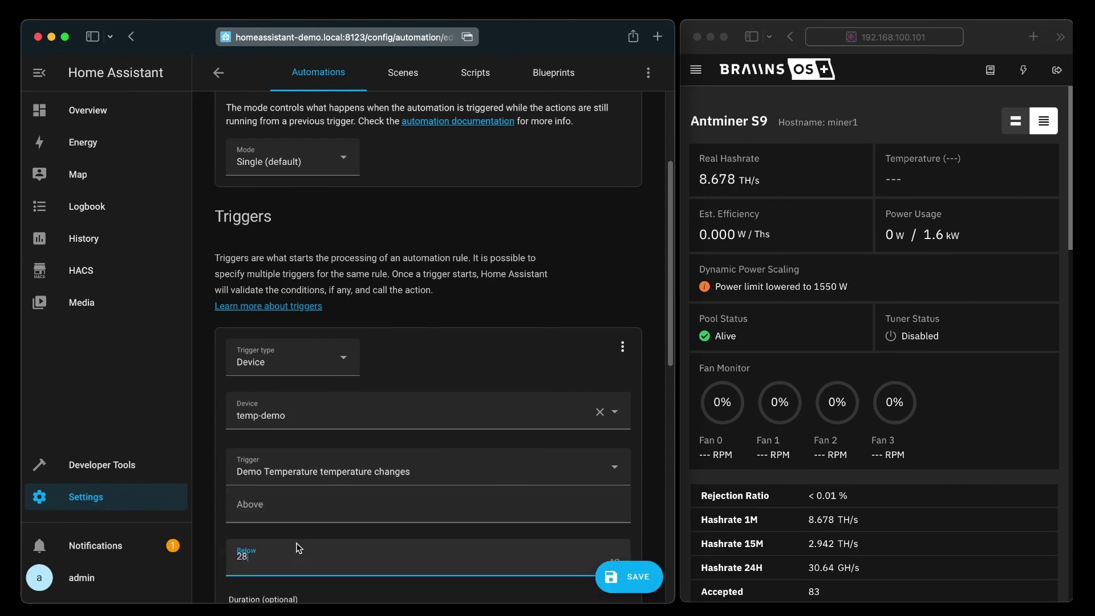
Set the below-28 °C automation's device action to "Turn on miner1 active" on Antminer S9 (BOS).
scroll(300, 547, "down", 10)
scroll(363, 548, "down", 6)
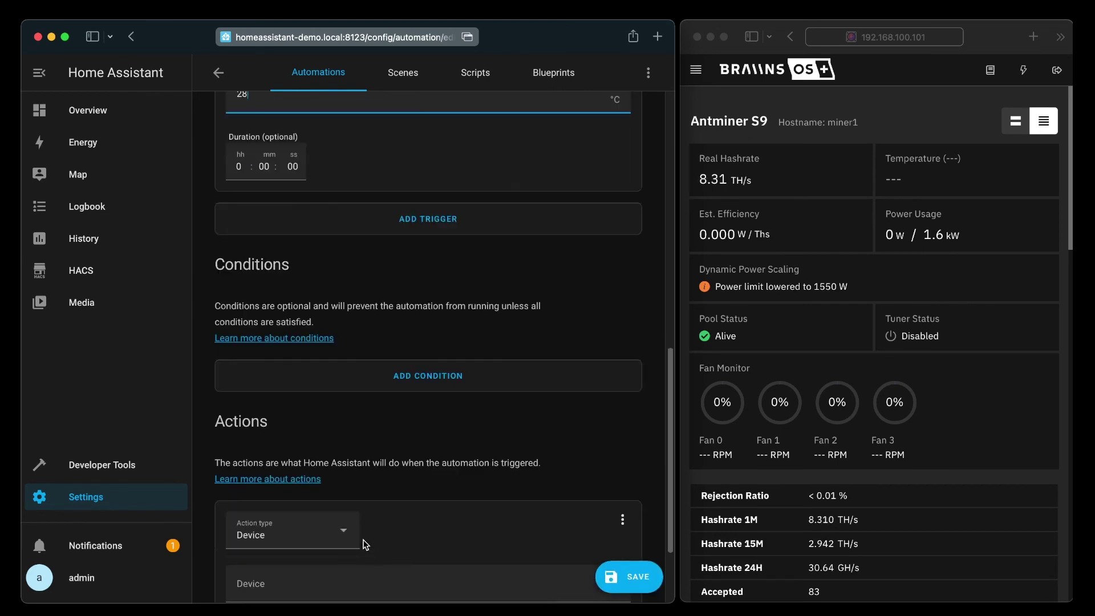
left_click(312, 483)
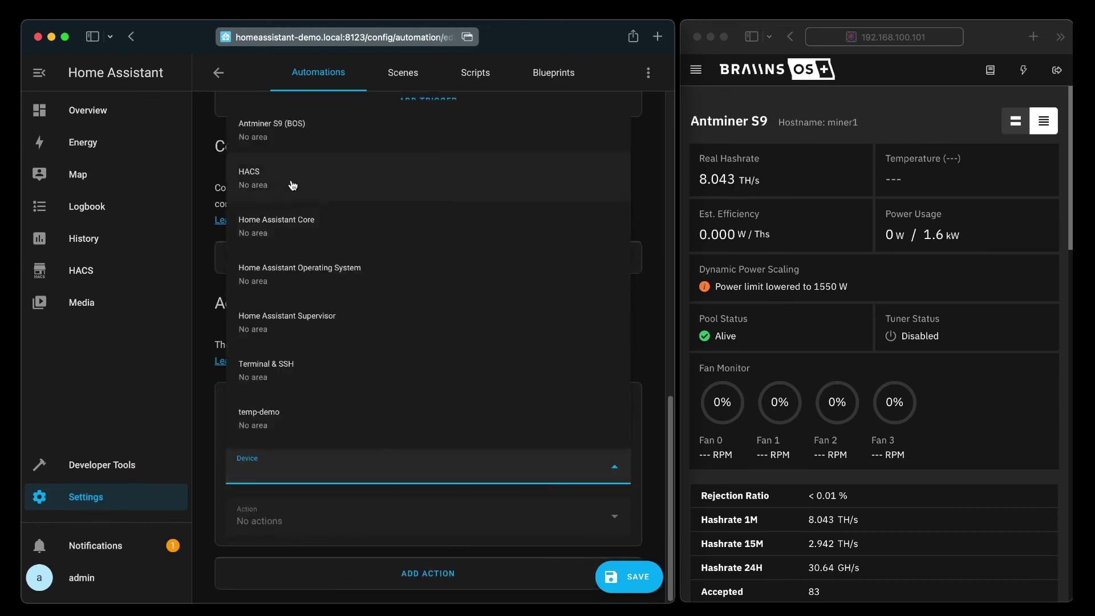
left_click(273, 133)
left_click(349, 525)
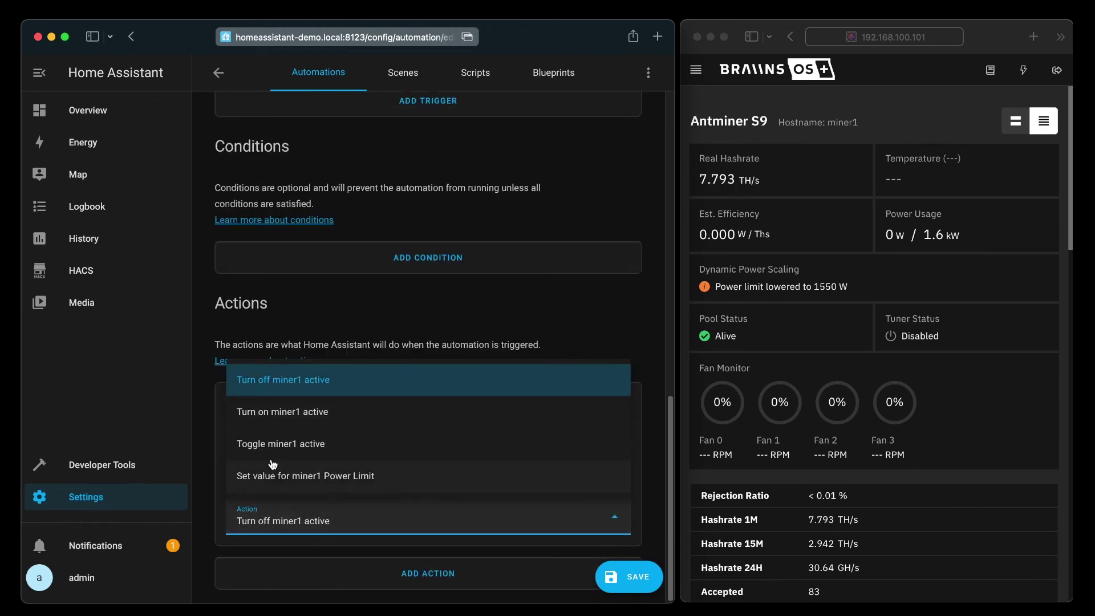
left_click(275, 410)
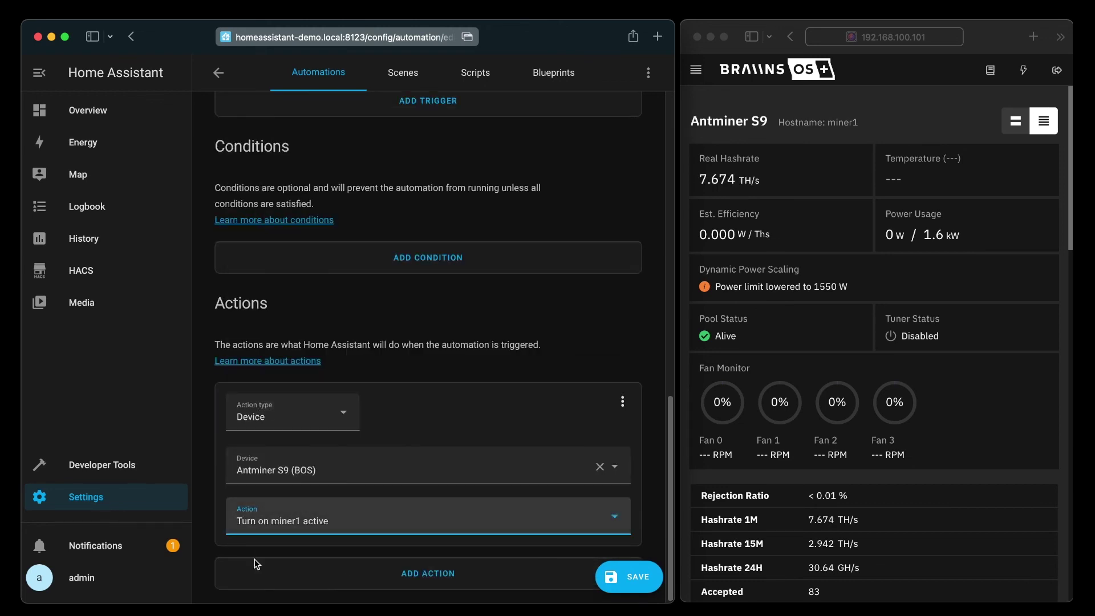
Change the Antminer S9 (BOS) action to "Set value for miner1 Power Limit" with a value of 300.
left_click(275, 524)
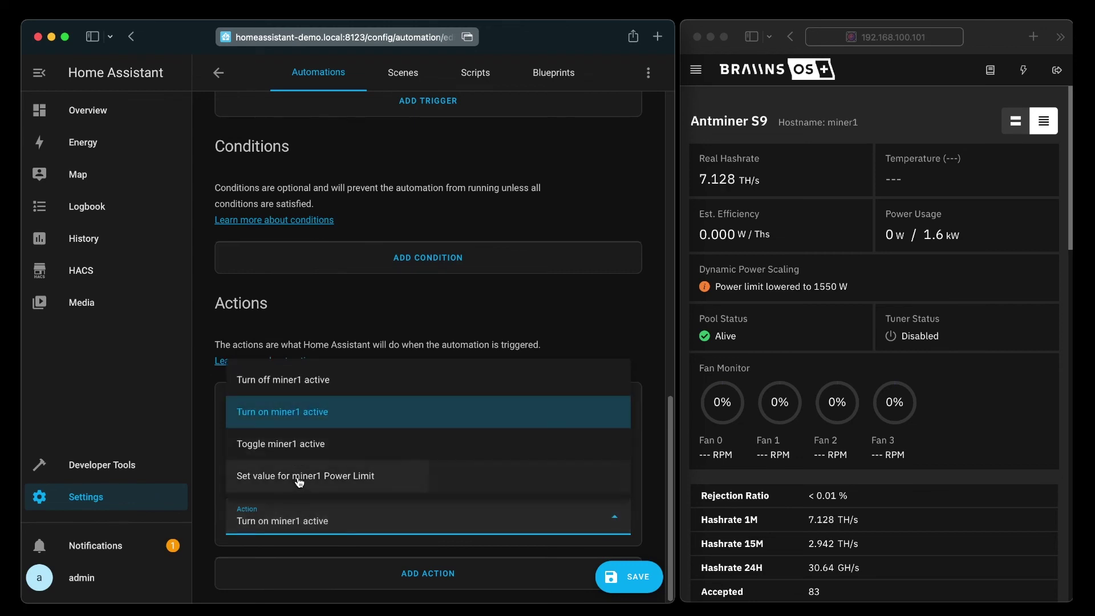
left_click(299, 483)
left_click(290, 518)
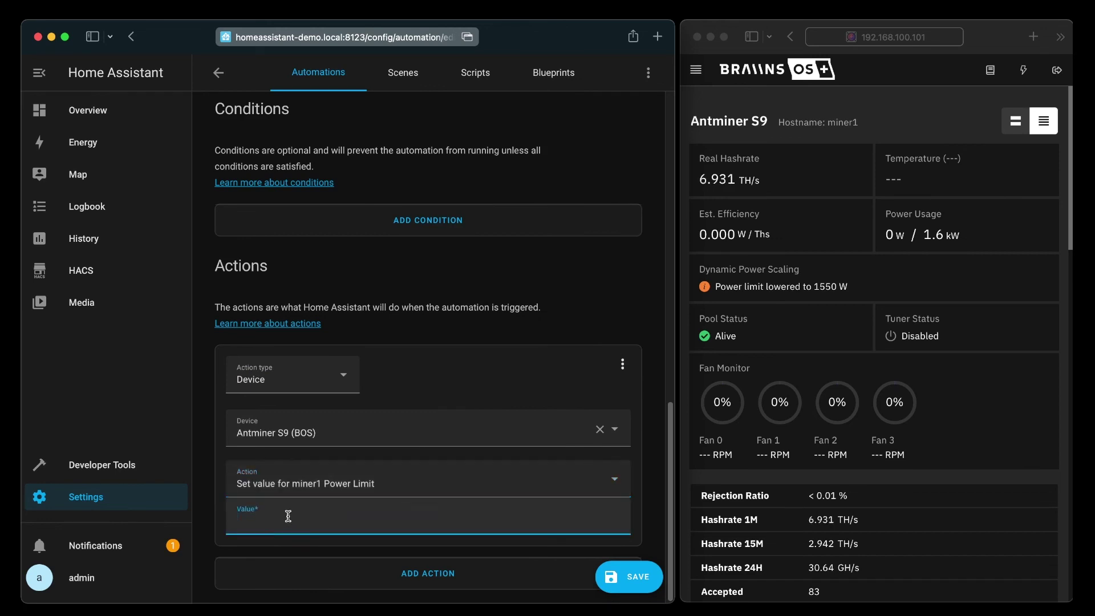
type("300")
Leave the automation editor without saving the changes and close the temp-demo automation creation dialog.
left_click(220, 82)
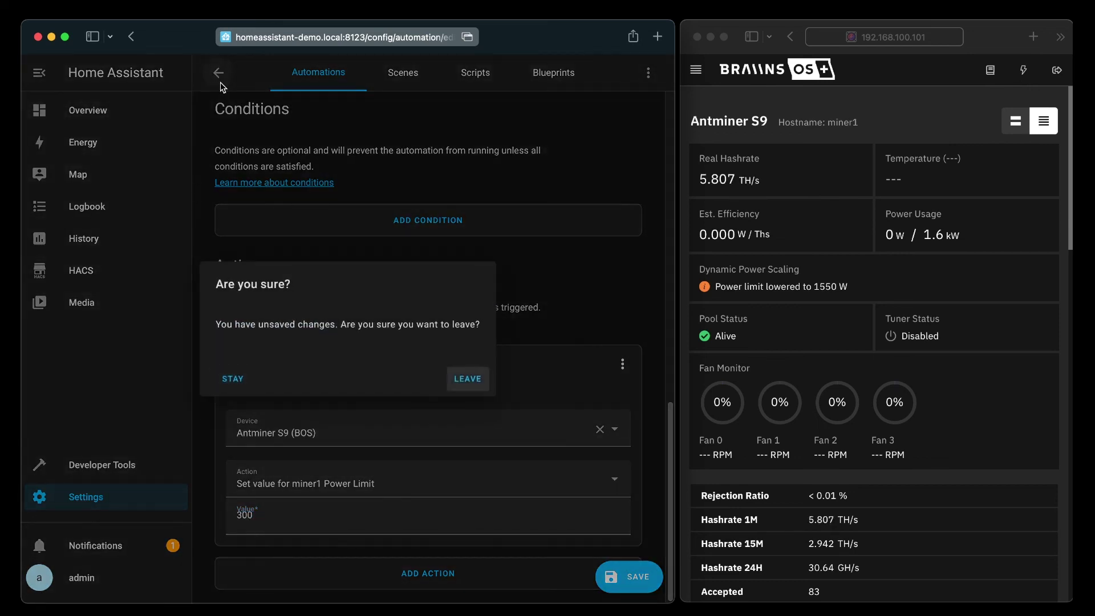
left_click(469, 380)
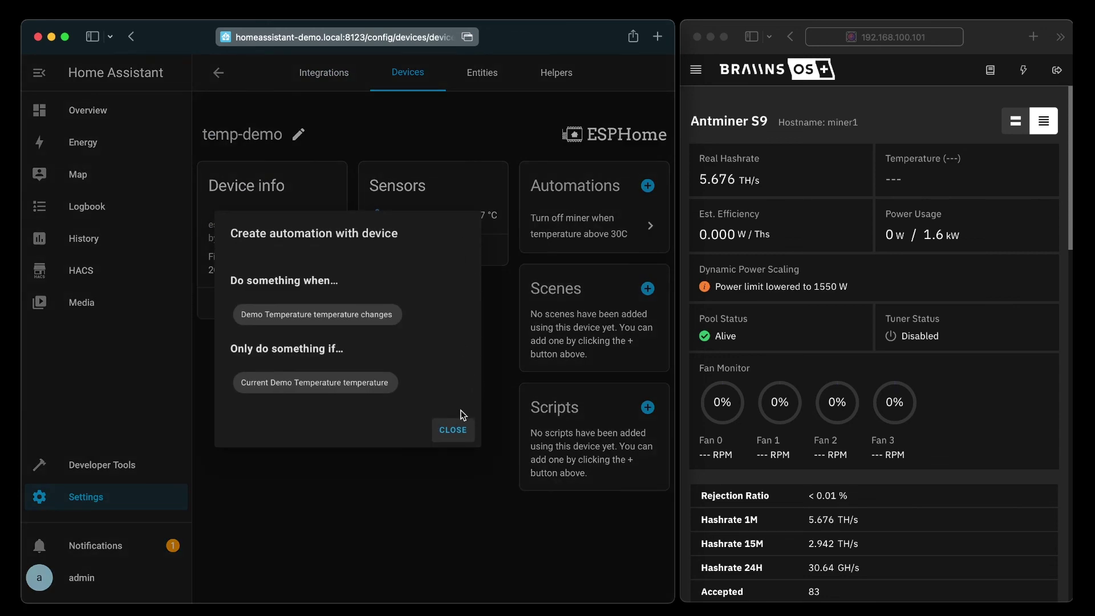
left_click(460, 435)
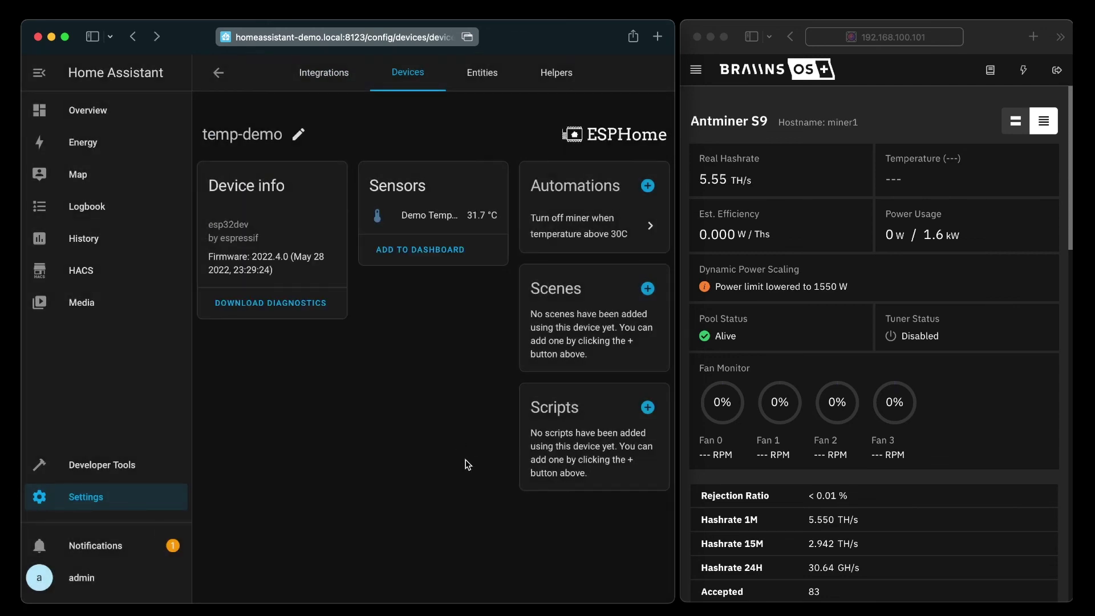
Search the integrations available in Devices & Services for "miner", then close the integration setup dialog.
left_click(135, 503)
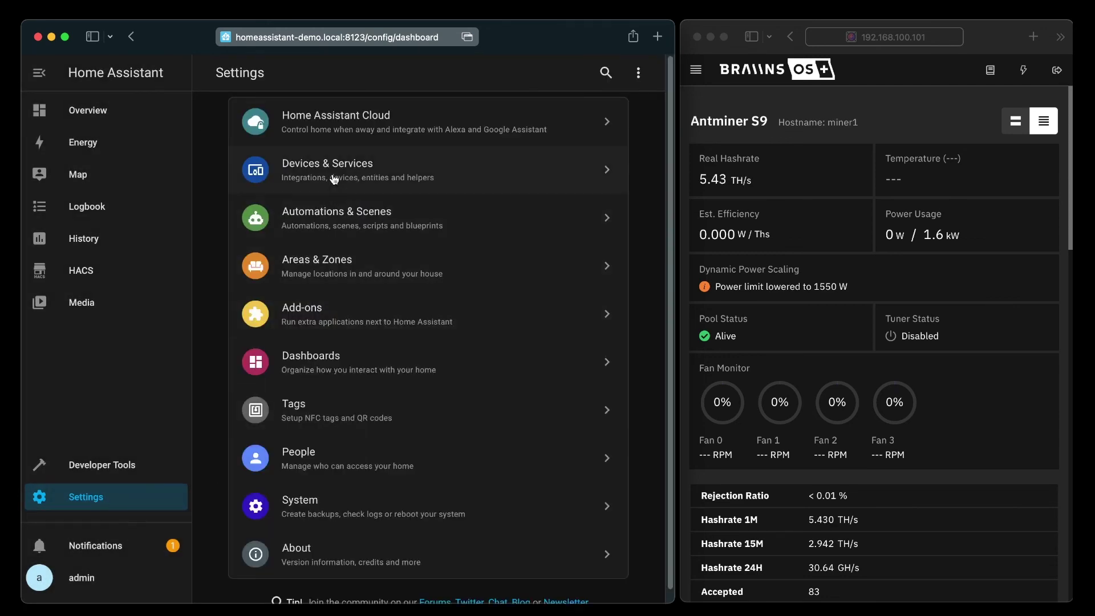
left_click(335, 178)
left_click(587, 576)
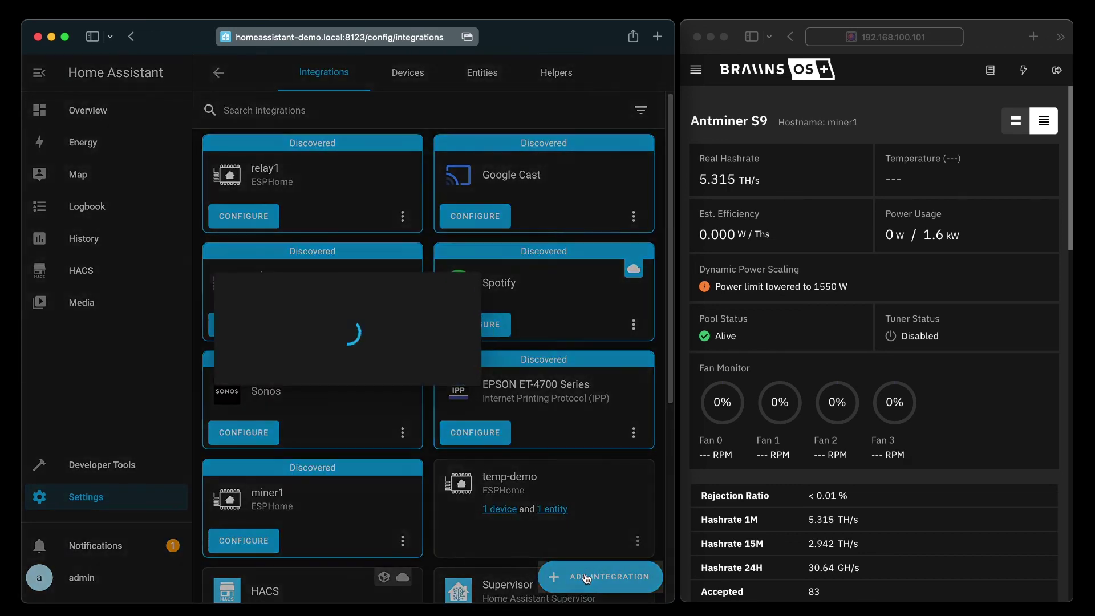
type("miner")
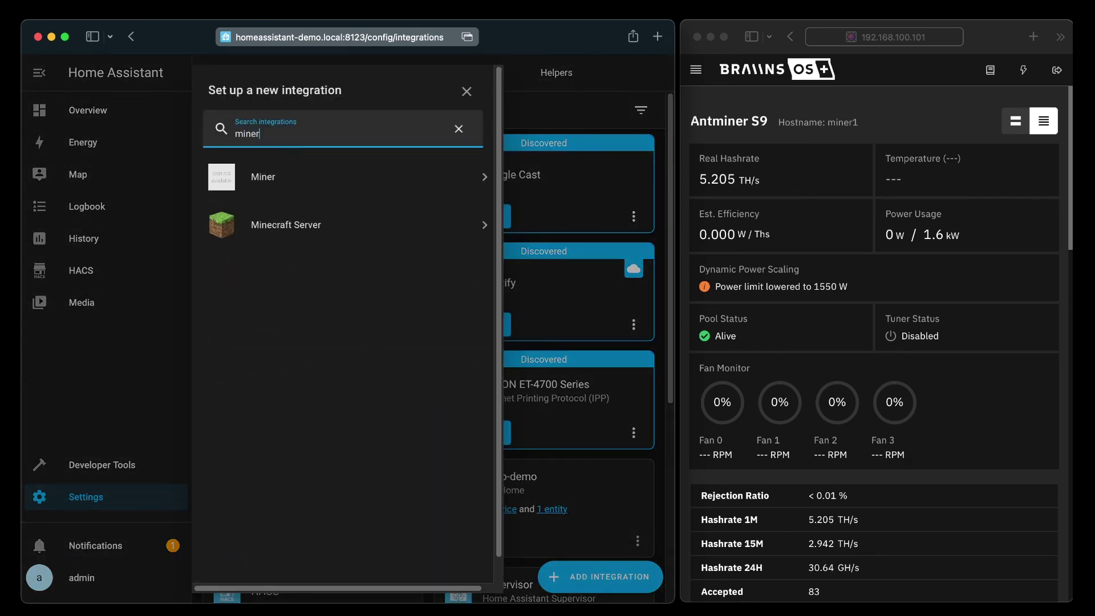
left_click(467, 92)
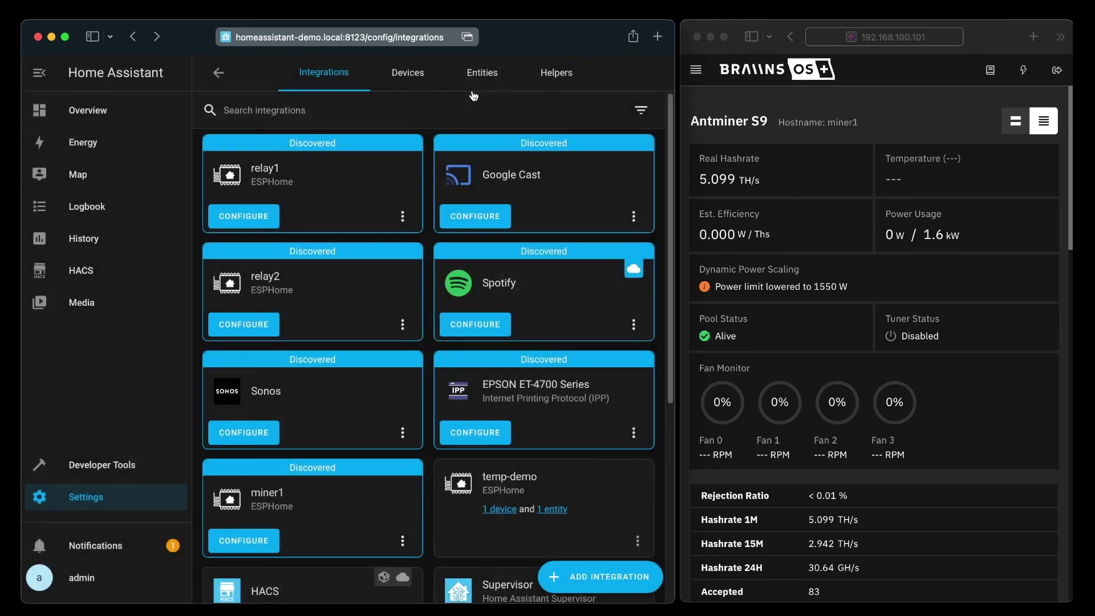